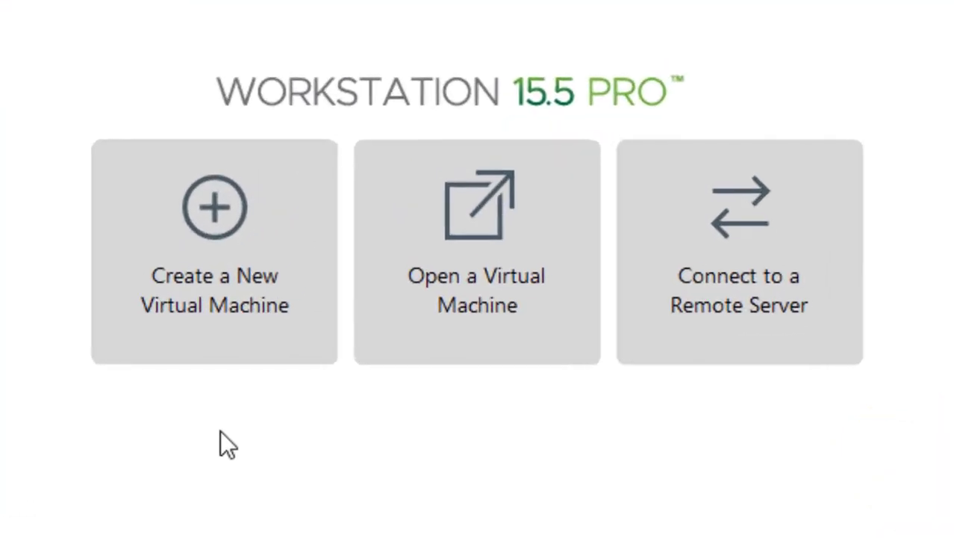
# Start creating a new virtual machine with the Custom (advanced) configuration and Workstation 15.x hardware compatibility
pyautogui.click(212, 355)
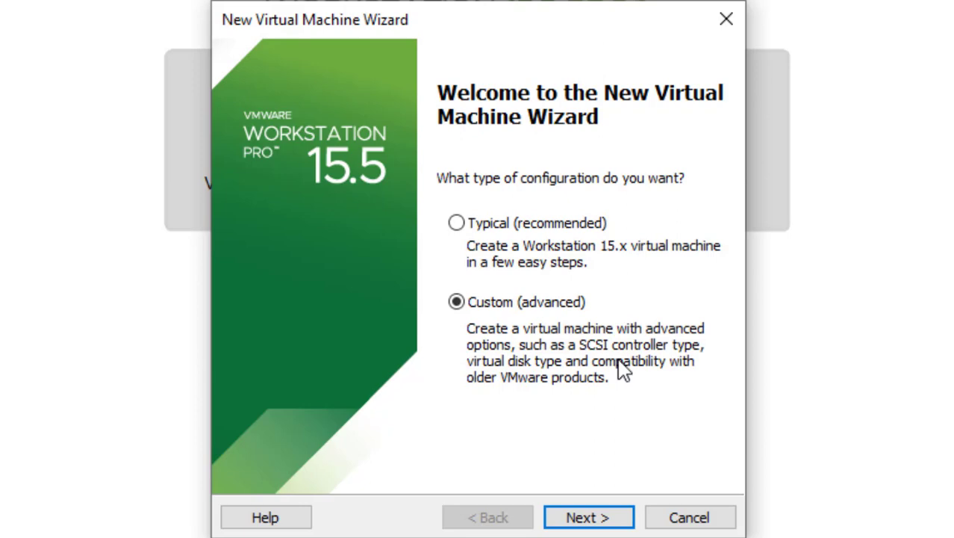
pyautogui.click(607, 520)
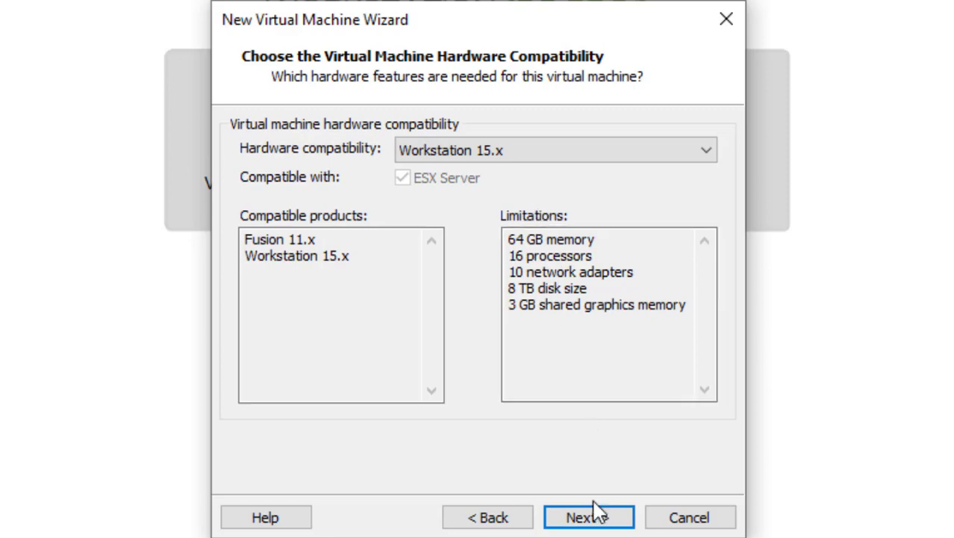
pyautogui.click(585, 525)
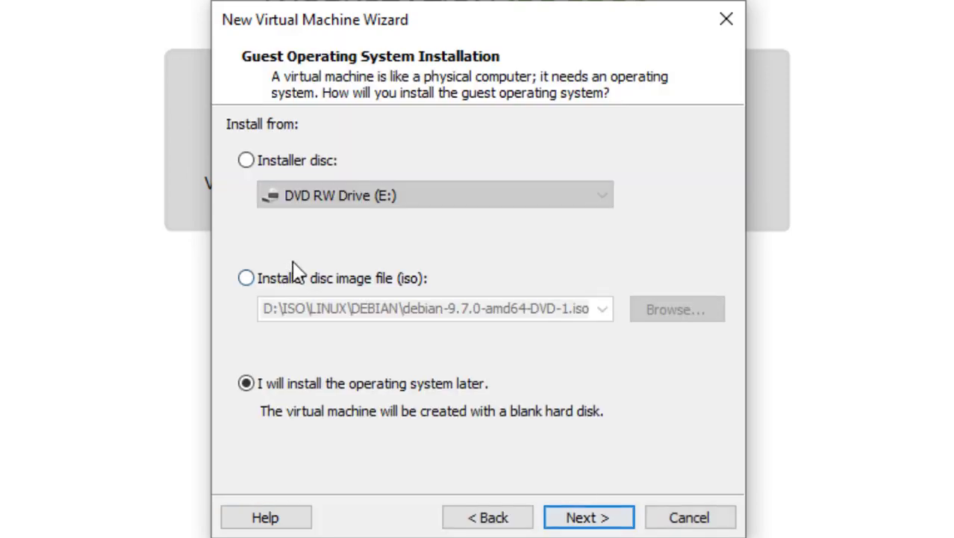
# Set the guest operating system to install from the disc image D:\ISO\LINUX\DEBIAN\debian-9.7.0-amd64-DVD-1.iso
pyautogui.click(297, 282)
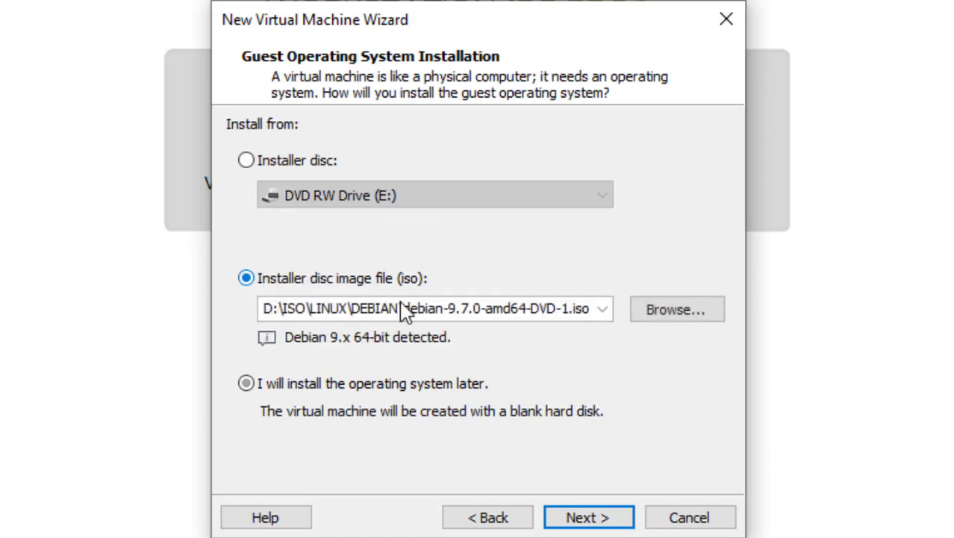
pyautogui.click(609, 315)
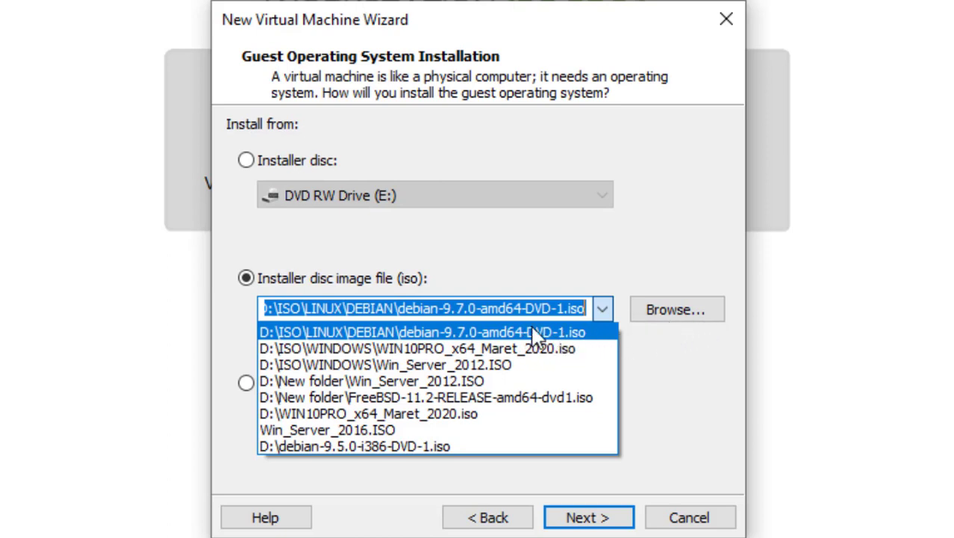
pyautogui.click(555, 334)
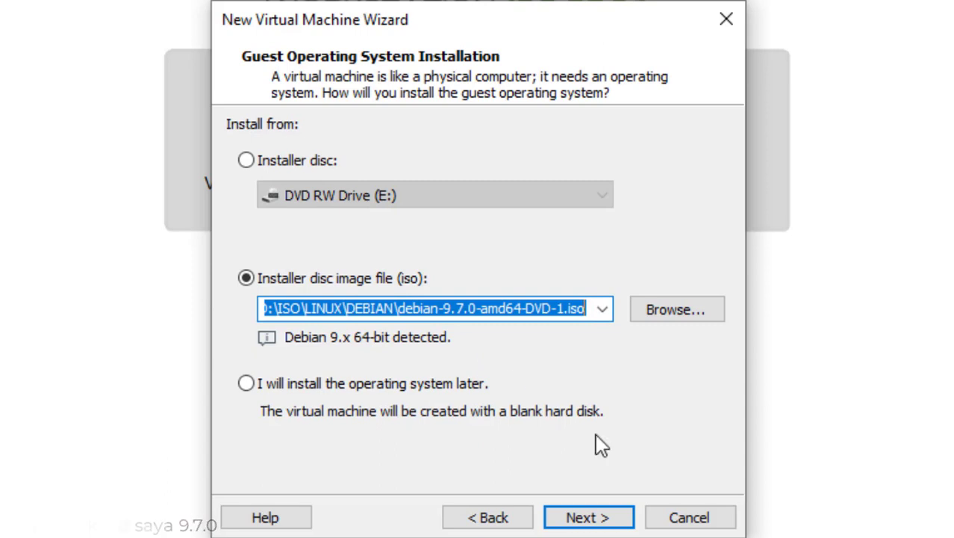
pyautogui.click(600, 519)
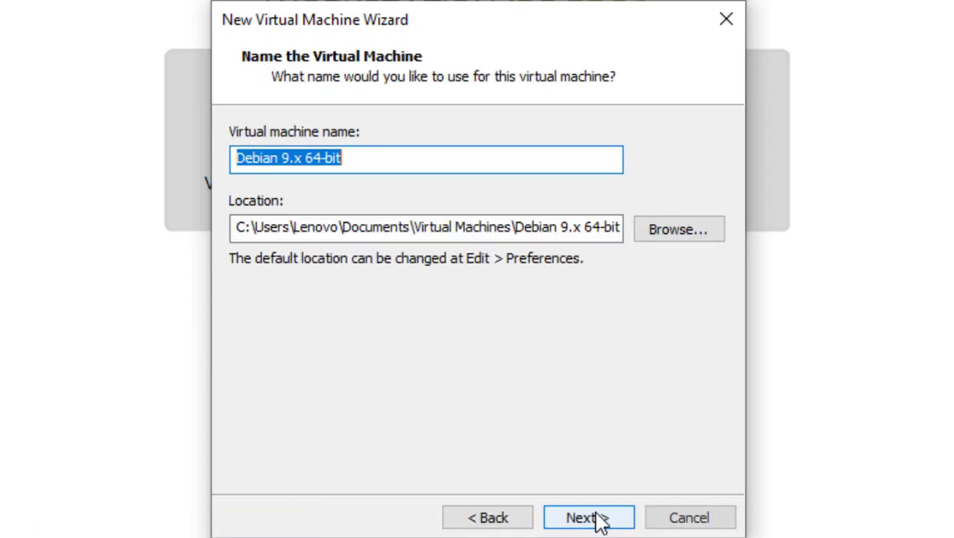
# Name the virtual machine DEBIAN 1
pyautogui.click(384, 157)
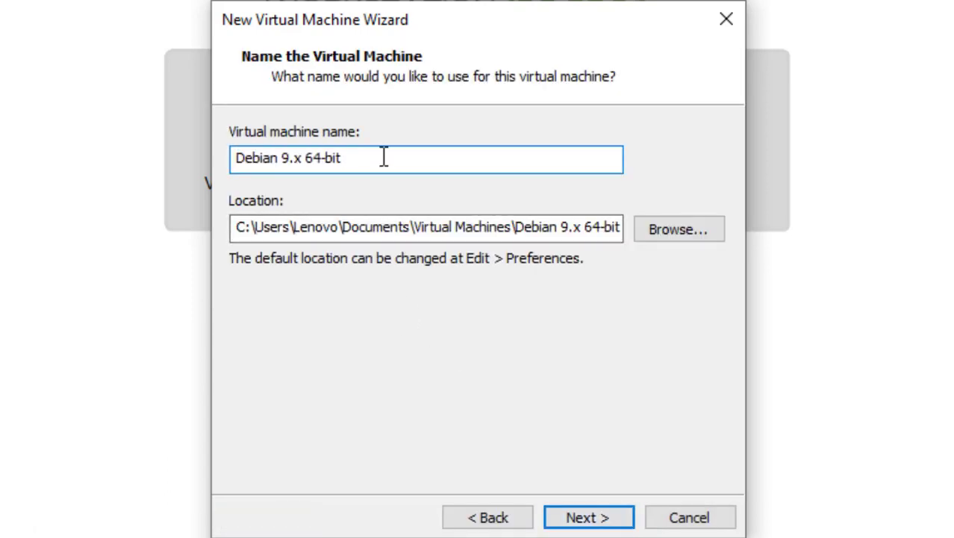
pyautogui.press('BackSpace')
pyautogui.press('BackSpace')
pyautogui.press('BackSpace')
pyautogui.press('BackSpace')
pyautogui.press('BackSpace')
pyautogui.press('BackSpace')
pyautogui.press('BackSpace')
pyautogui.press('BackSpace')
pyautogui.press('BackSpace')
pyautogui.press('BackSpace')
pyautogui.press('BackSpace')
pyautogui.press('BackSpace')
pyautogui.press('BackSpace')
pyautogui.press('BackSpace')
pyautogui.press('BackSpace')
pyautogui.press('BackSpace')
pyautogui.press('BackSpace')
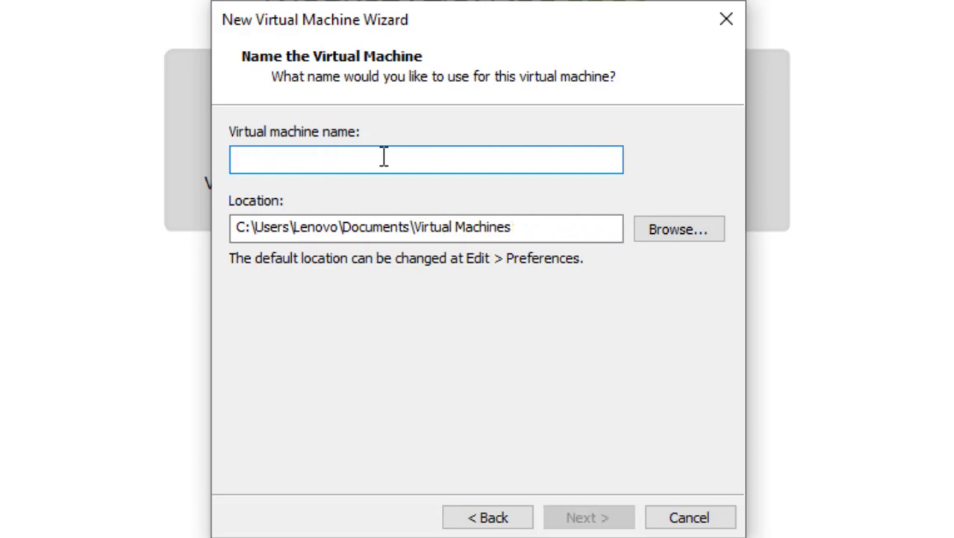
pyautogui.write('DEB')
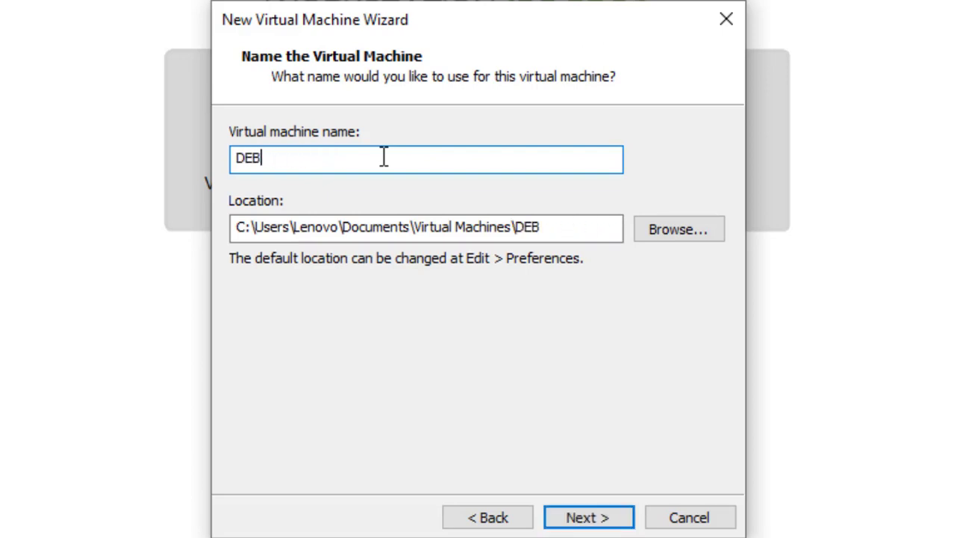
pyautogui.write('IAN 1')
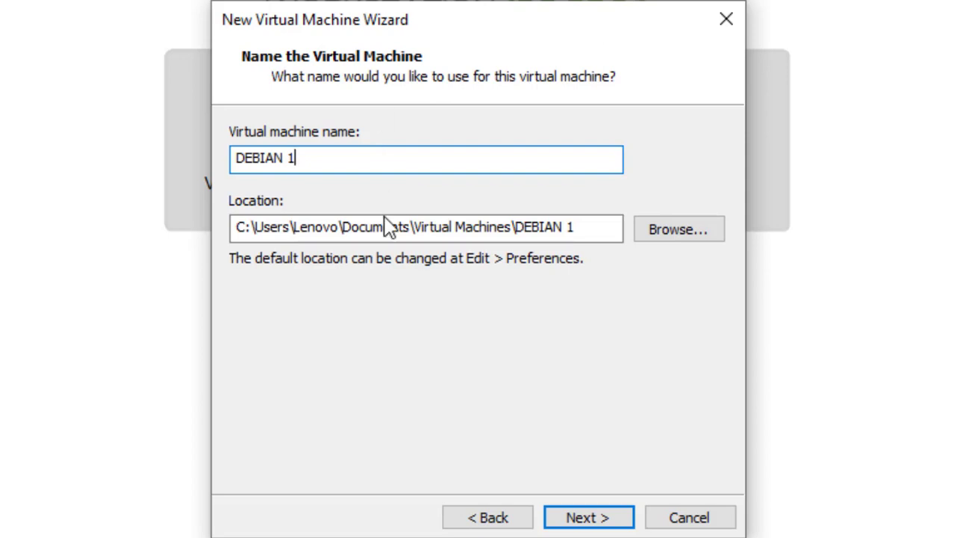
# Set the virtual machine's location to the folder D:\DEBIAN INSTALASI and continue to the processor configuration
pyautogui.click(693, 232)
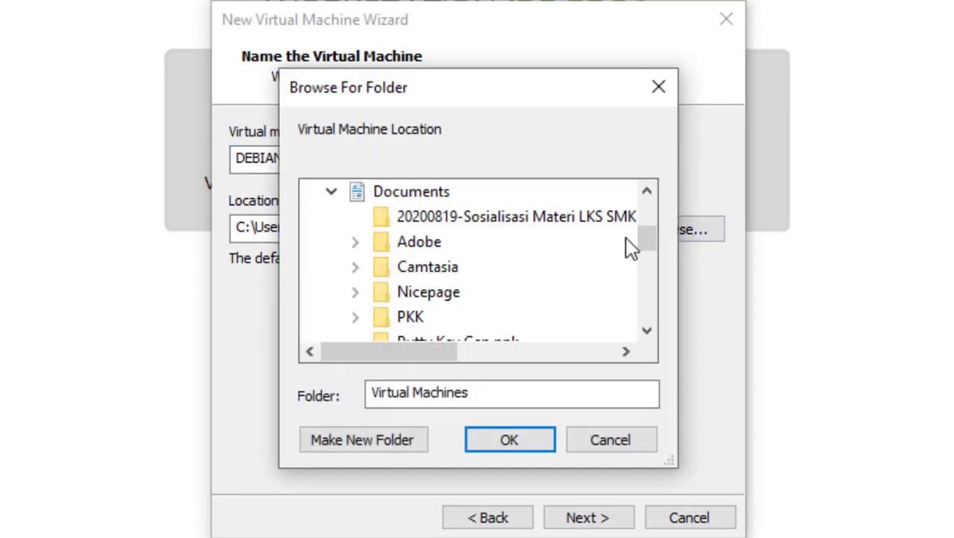
pyautogui.moveTo(643, 238); pyautogui.dragTo(650, 306)
pyautogui.click(446, 268)
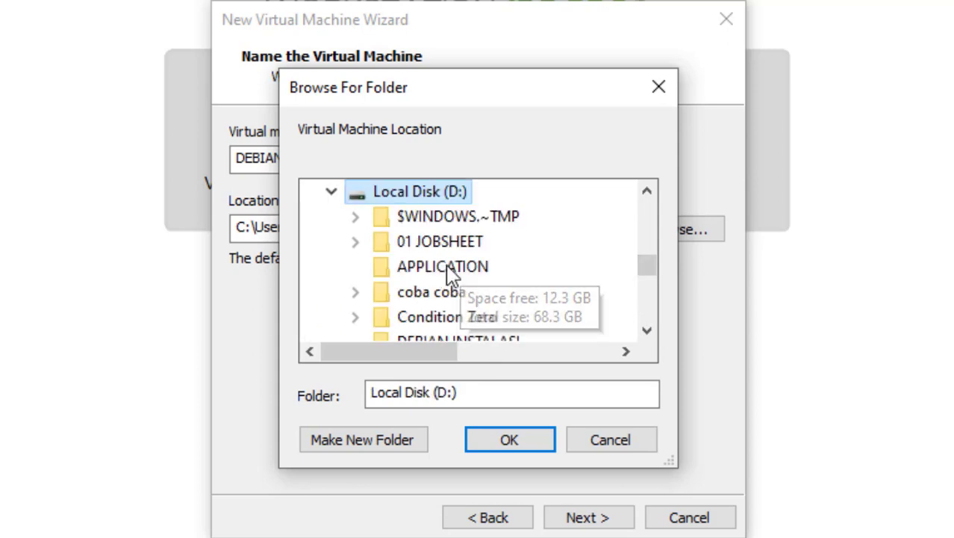
pyautogui.moveTo(657, 278)
pyautogui.mouseDown()
pyautogui.moveTo(655, 315)
pyautogui.moveTo(653, 278)
pyautogui.mouseUp()
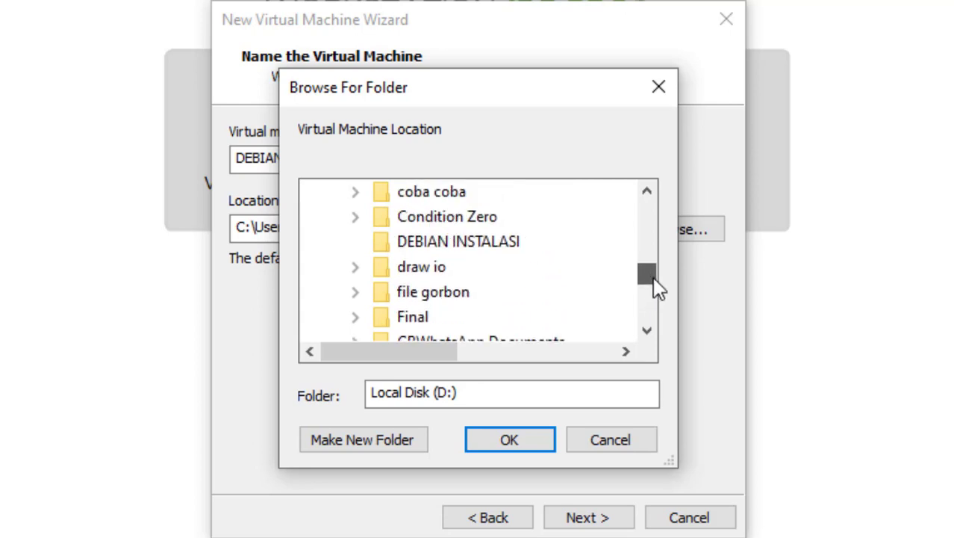
pyautogui.click(502, 243)
pyautogui.click(522, 435)
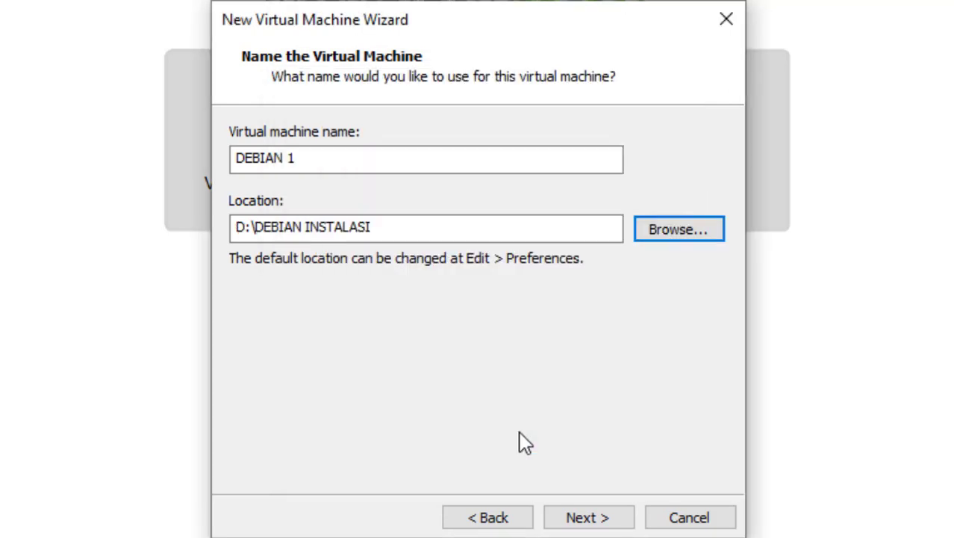
pyautogui.click(602, 520)
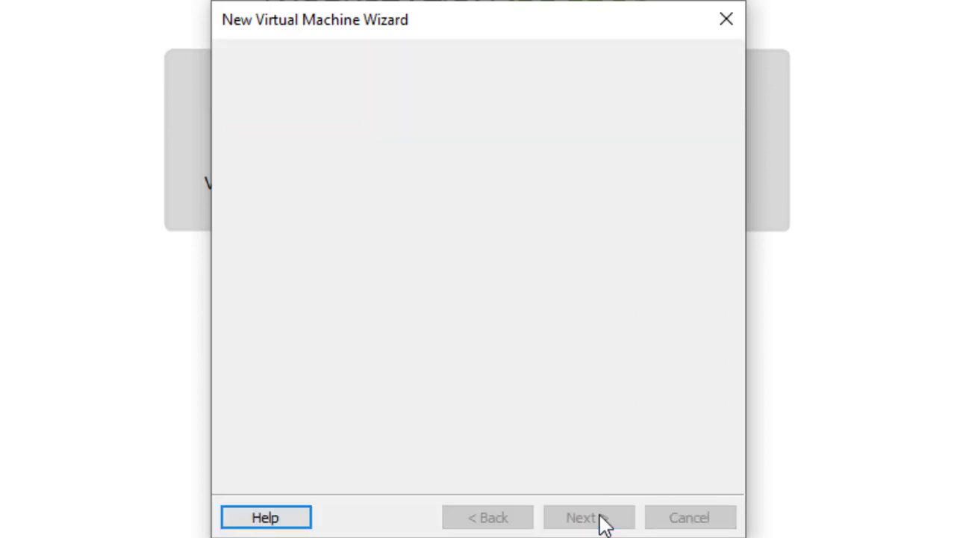
# Configure the virtual machine with 1 processor and 2 cores per processor
pyautogui.click(587, 182)
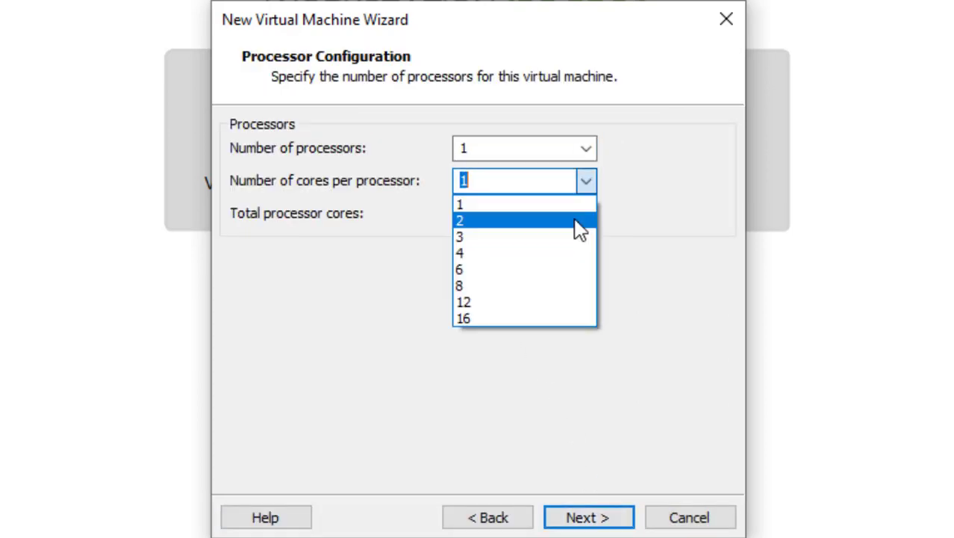
pyautogui.click(649, 195)
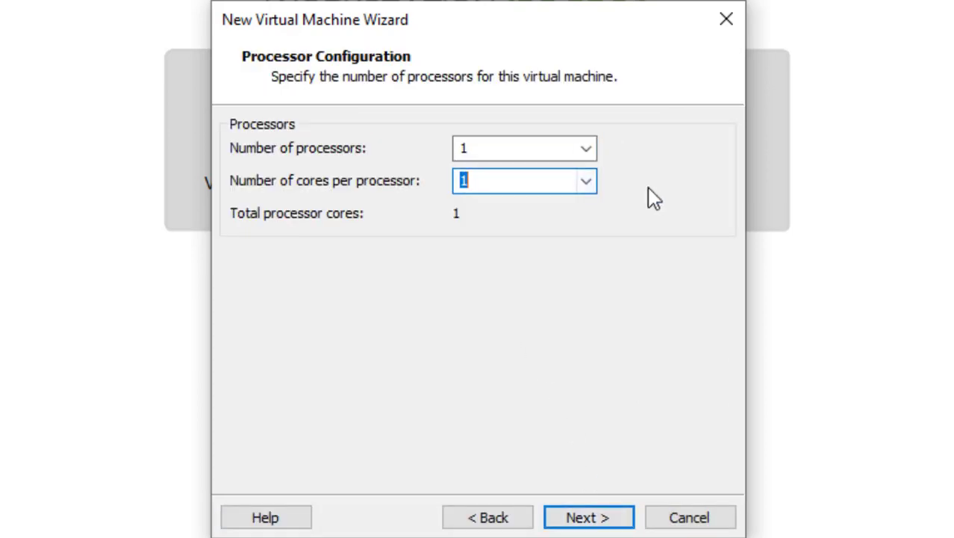
pyautogui.click(587, 150)
pyautogui.click(594, 173)
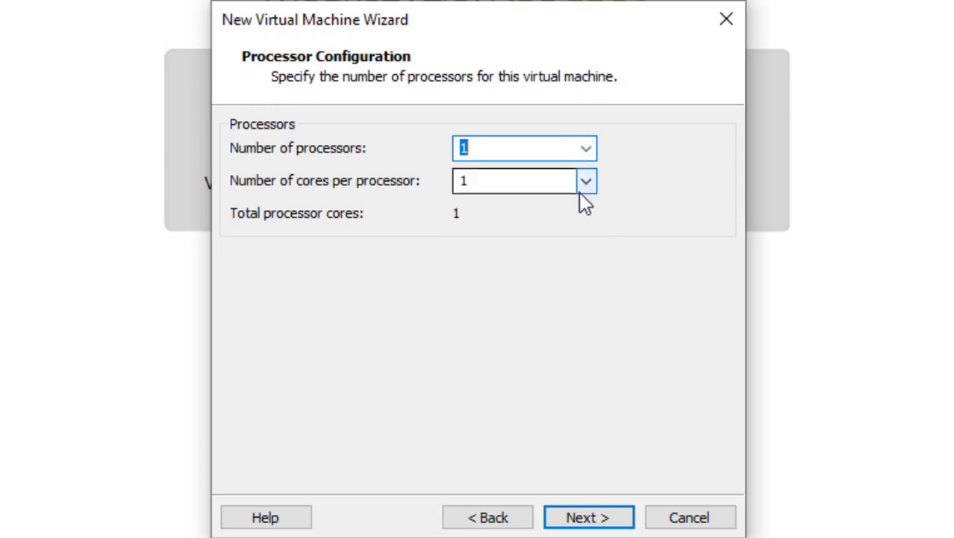
pyautogui.click(584, 187)
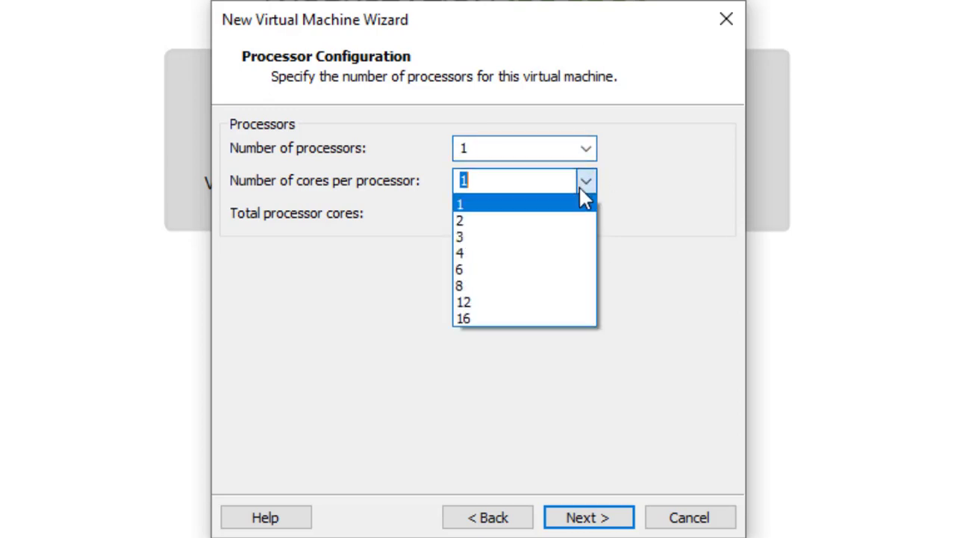
pyautogui.click(569, 218)
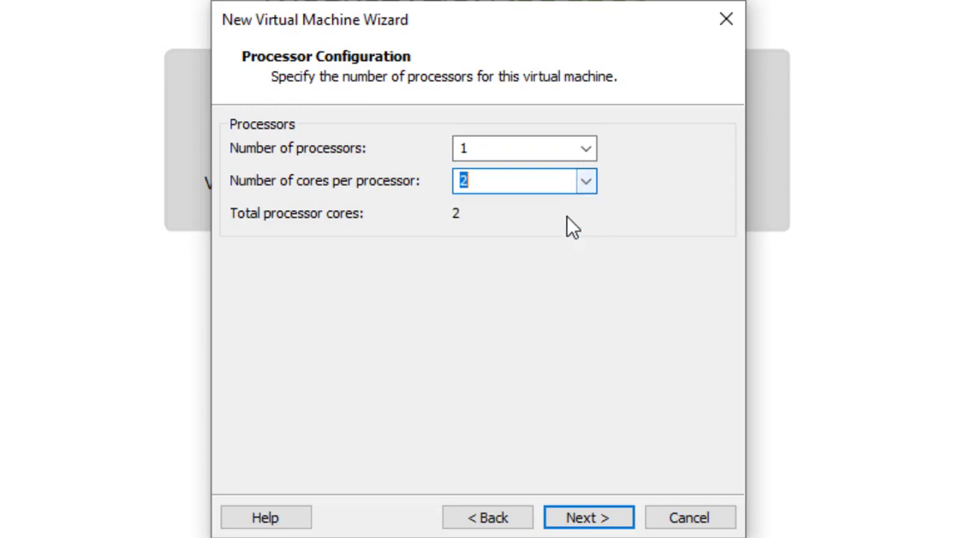
pyautogui.click(583, 517)
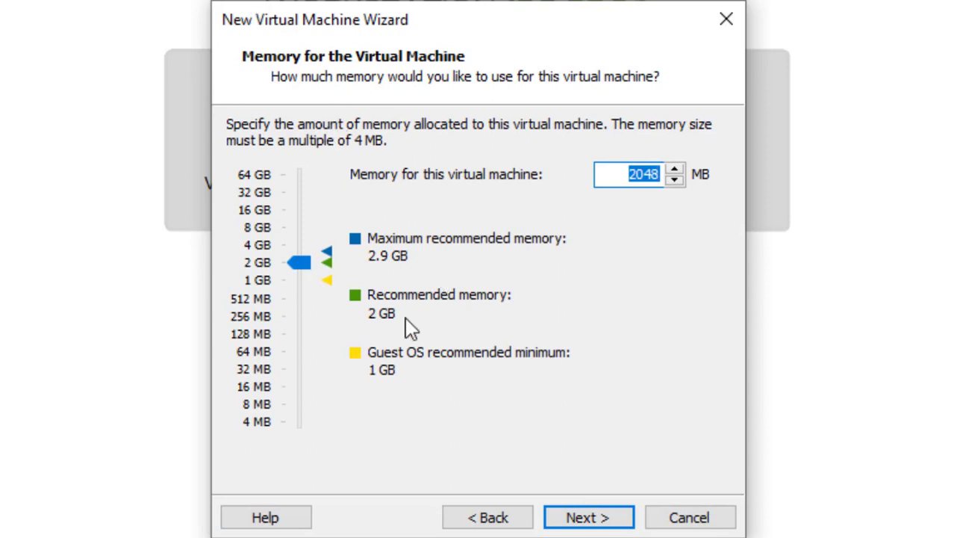
# Allocate 1024 MB of memory to the virtual machine and choose bridged networking as its network type
pyautogui.click(263, 287)
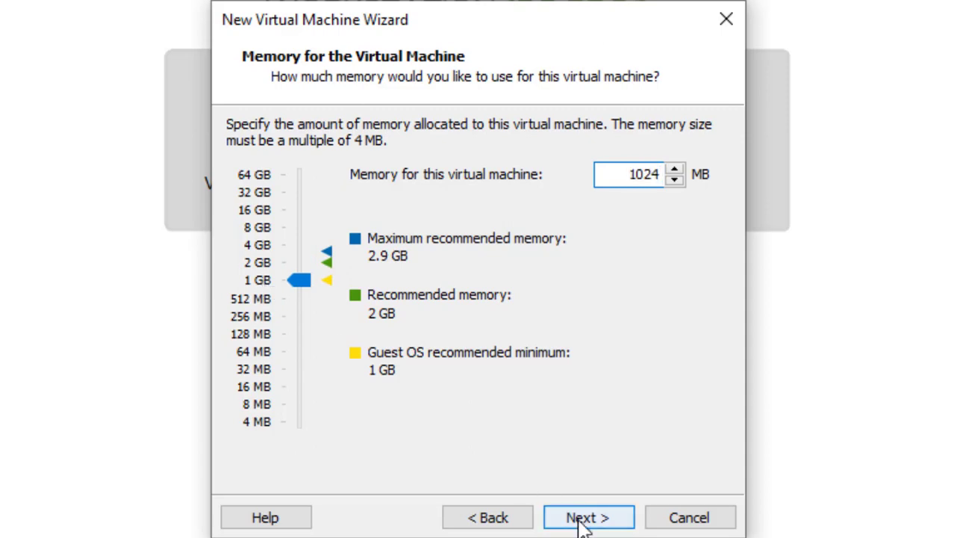
pyautogui.click(606, 522)
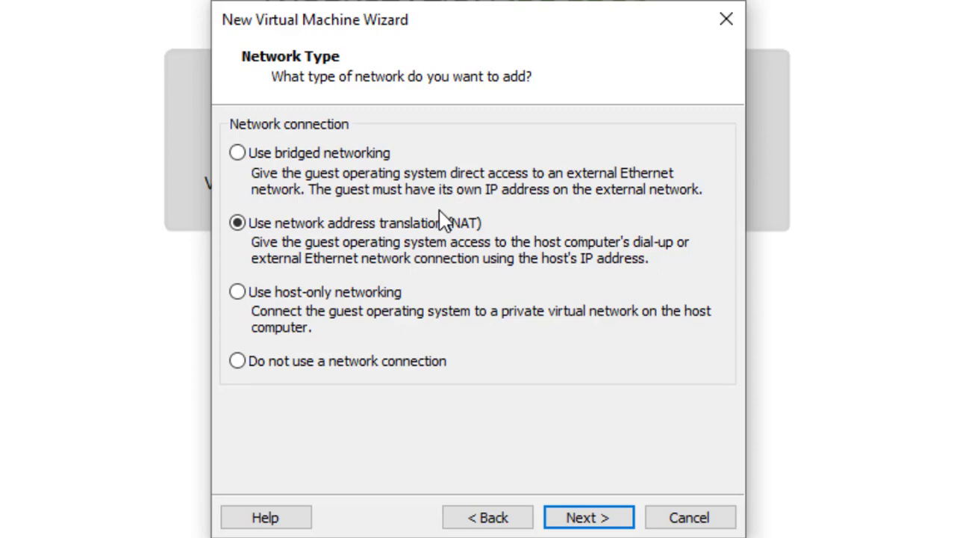
pyautogui.click(383, 155)
pyautogui.click(590, 519)
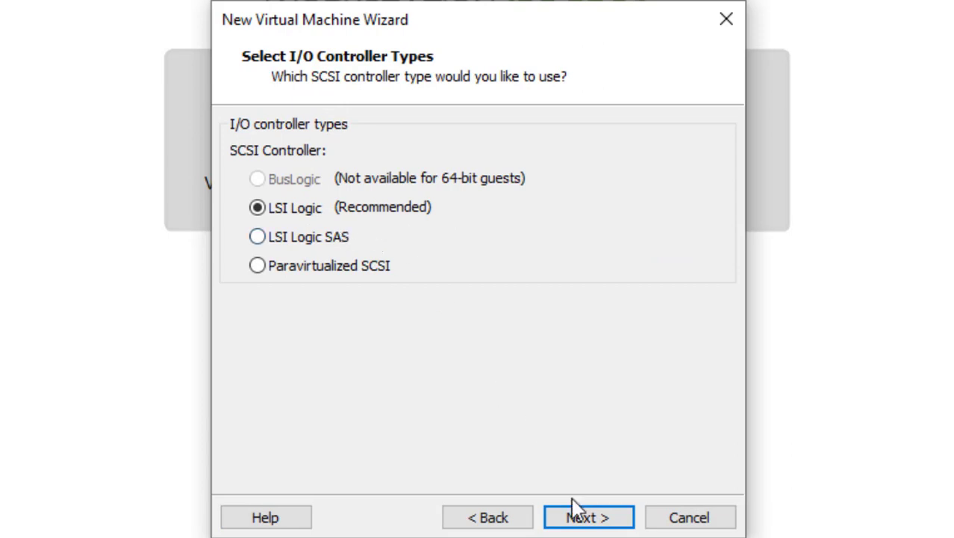
# Choose to create a new virtual disk of the SCSI type, using the LSI Logic controller
pyautogui.click(587, 526)
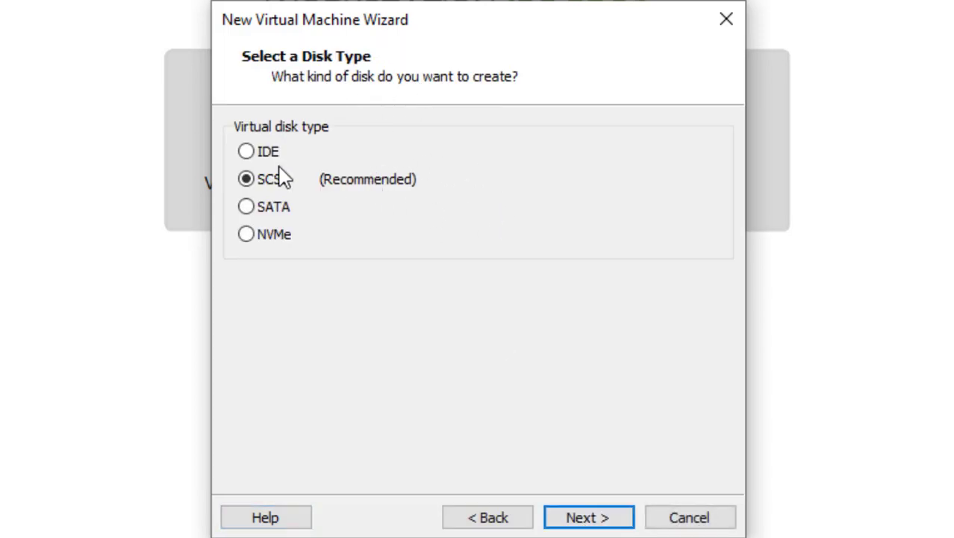
pyautogui.click(581, 518)
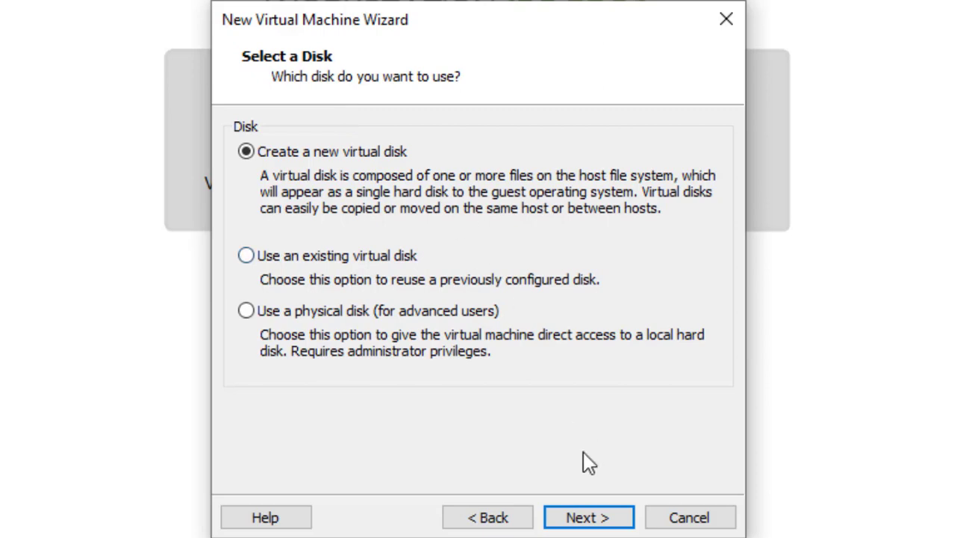
pyautogui.click(588, 518)
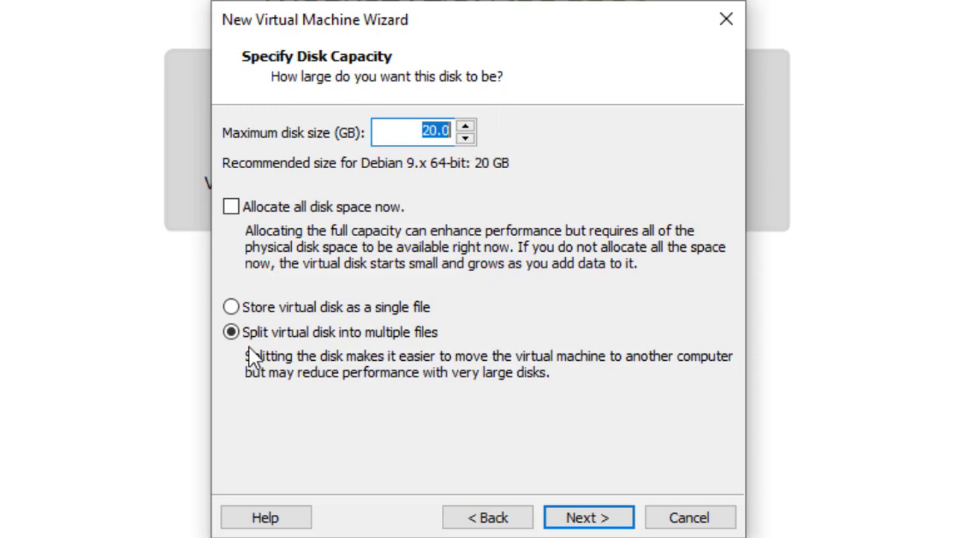
# Store the 20 GB virtual disk as a single file, keeping the file name DEBIAN 1.vmdk
pyautogui.click(298, 320)
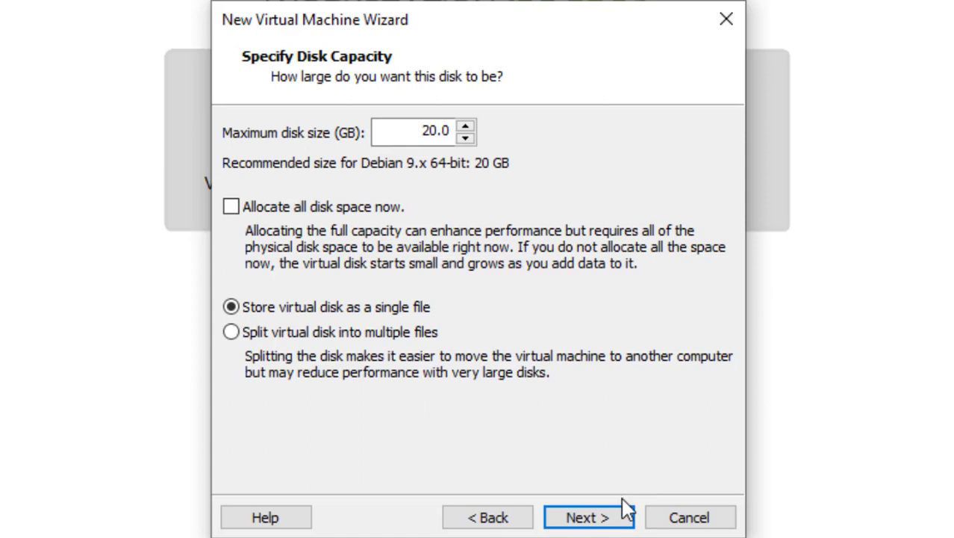
pyautogui.click(605, 523)
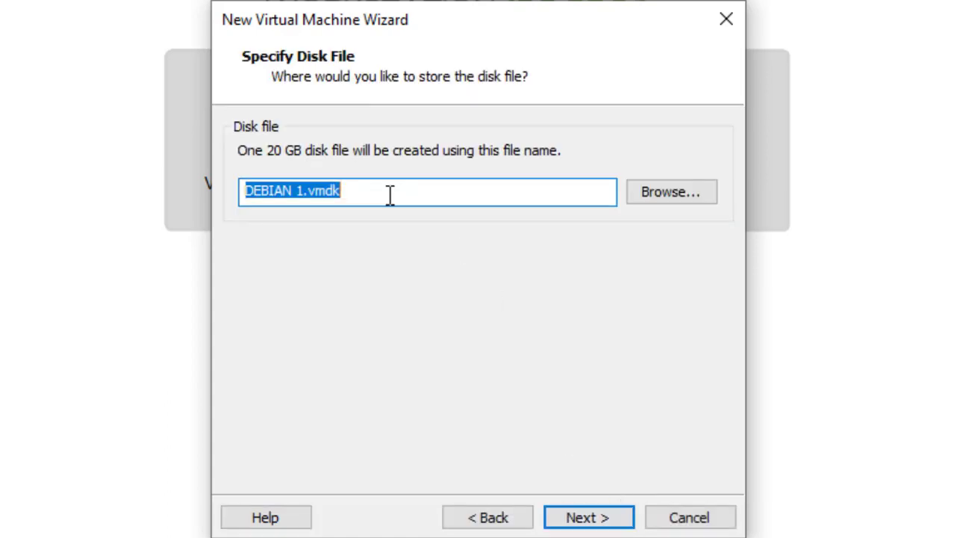
pyautogui.click(390, 190)
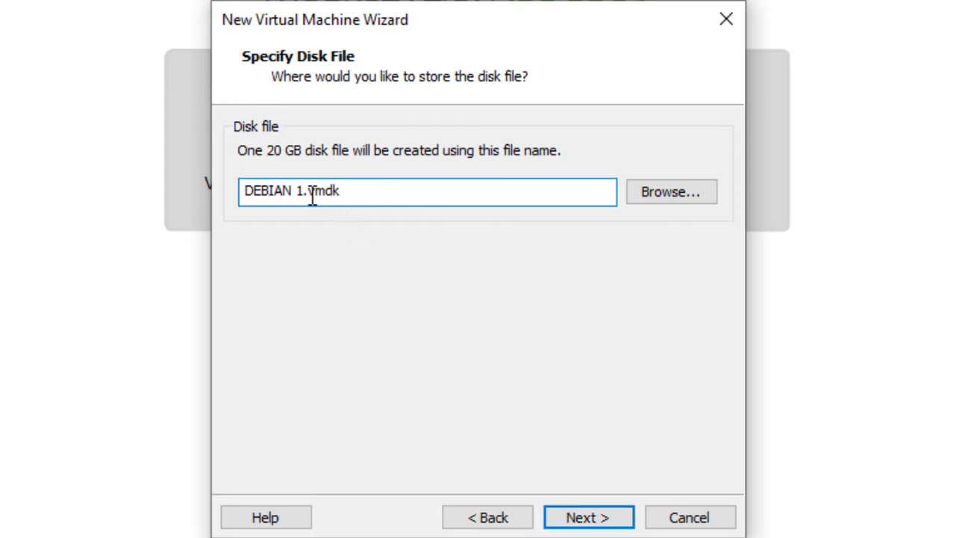
pyautogui.moveTo(311, 196); pyautogui.dragTo(345, 196)
pyautogui.click(371, 194)
pyautogui.click(601, 518)
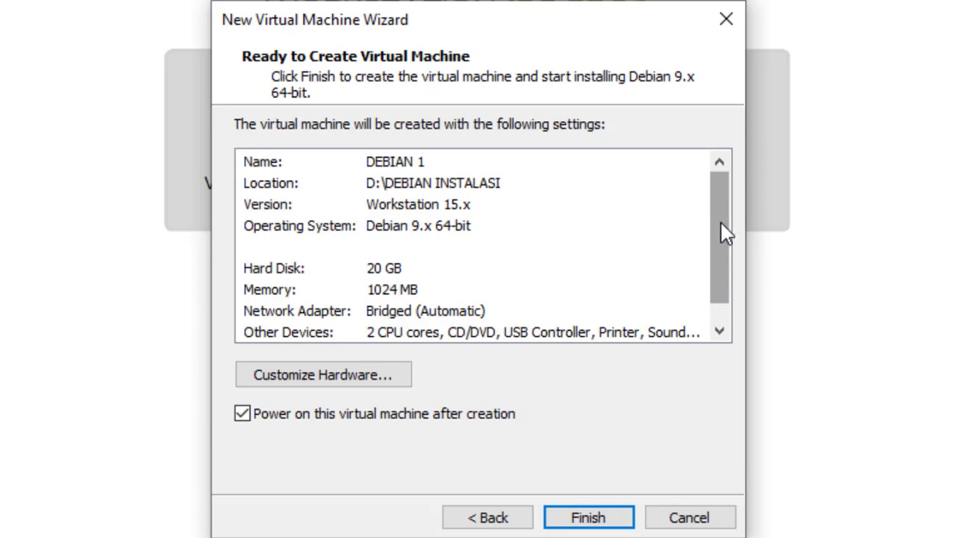
# Review the settings summary and finish creating the virtual machine, with power-on after creation enabled
pyautogui.moveTo(724, 233)
pyautogui.mouseDown()
pyautogui.moveTo(725, 254)
pyautogui.moveTo(724, 216)
pyautogui.mouseUp()
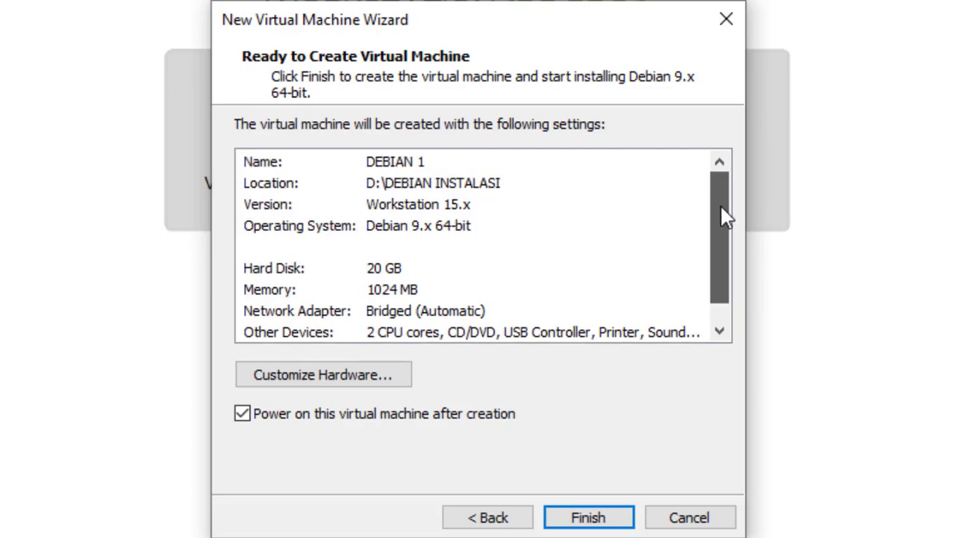
pyautogui.moveTo(724, 215); pyautogui.dragTo(724, 246)
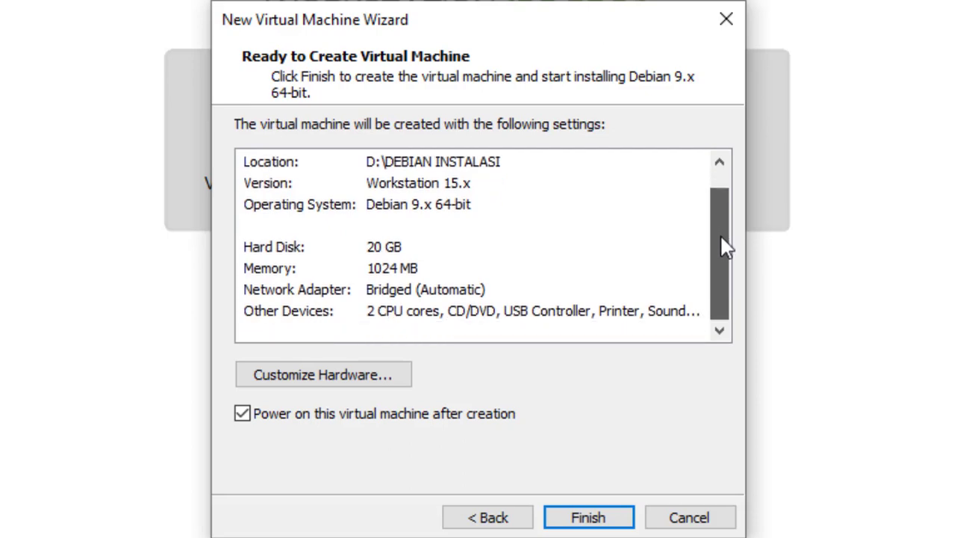
pyautogui.scroll(1, 725, 251)
pyautogui.click(574, 520)
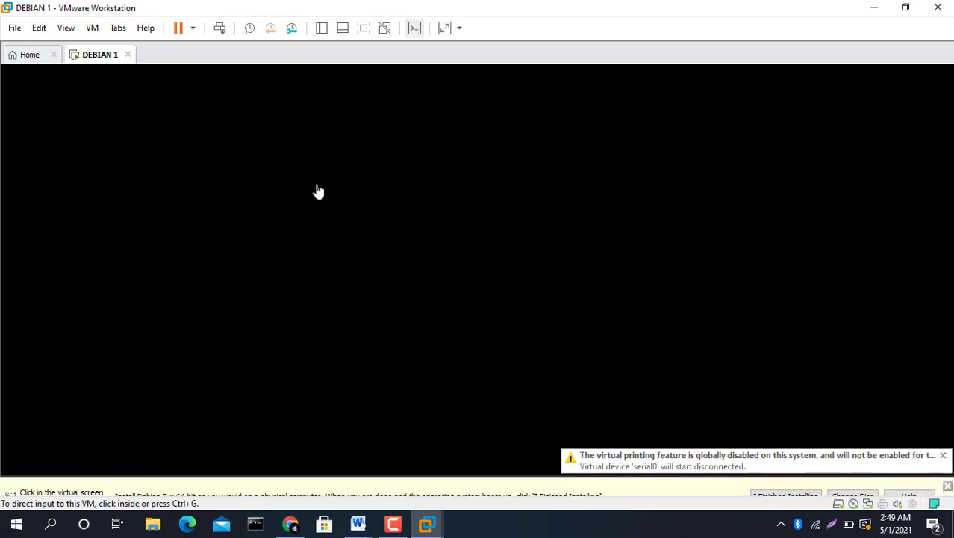
# Dismiss the virtual device notification, start the text-mode Install option and choose English as the installation language
pyautogui.click(949, 468)
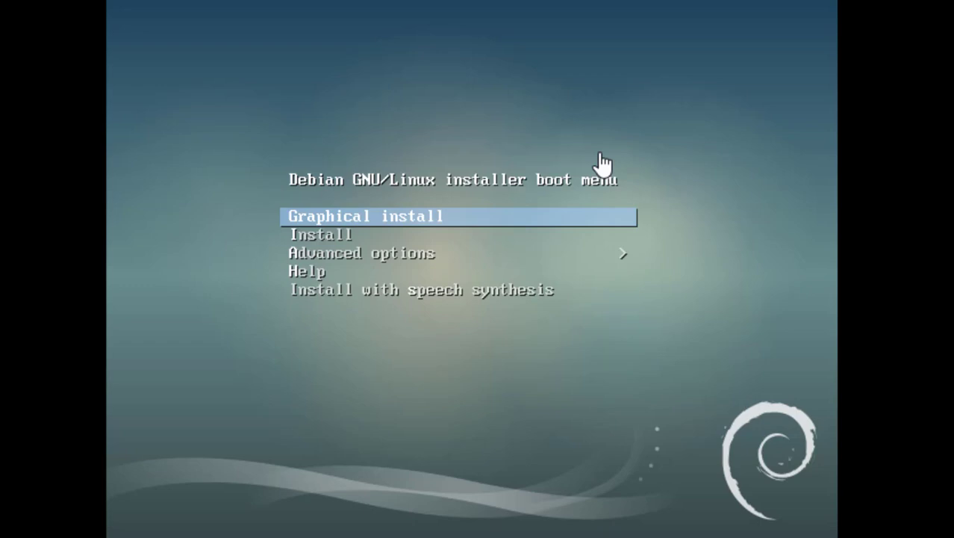
pyautogui.press('Down')
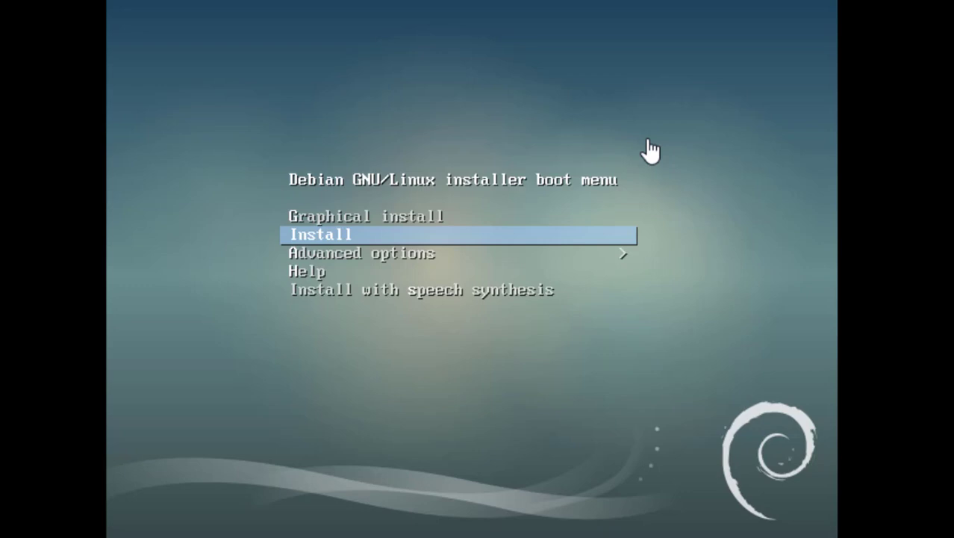
pyautogui.press('Return')
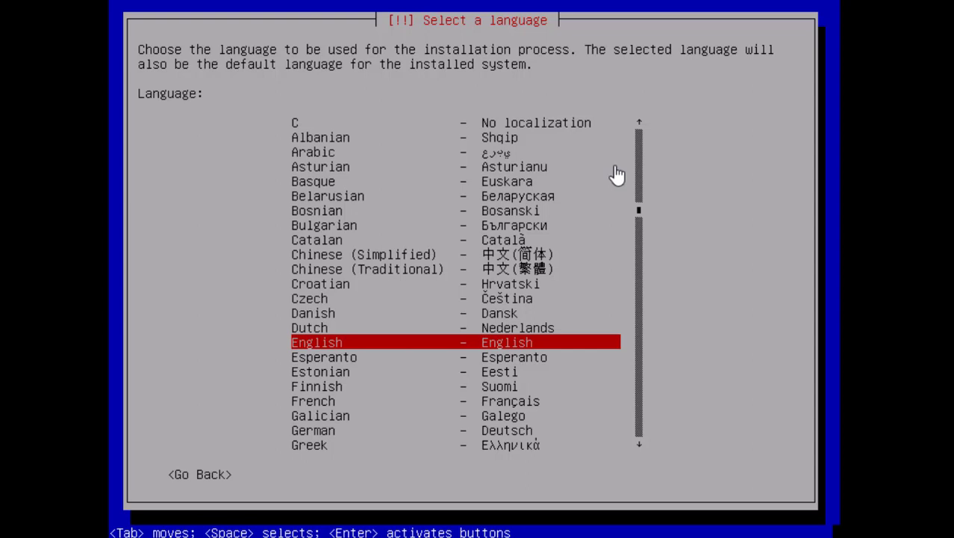
pyautogui.press('Return')
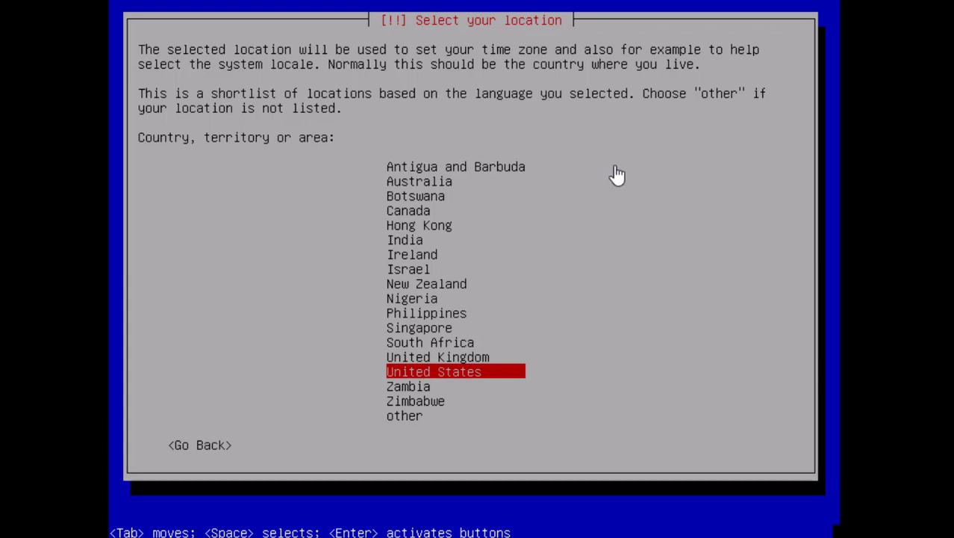
# Choose "other" in the location shortlist and select Asia as the continent or region
pyautogui.press('Down')
pyautogui.press('Down')
pyautogui.press('Down')
pyautogui.press('Return')
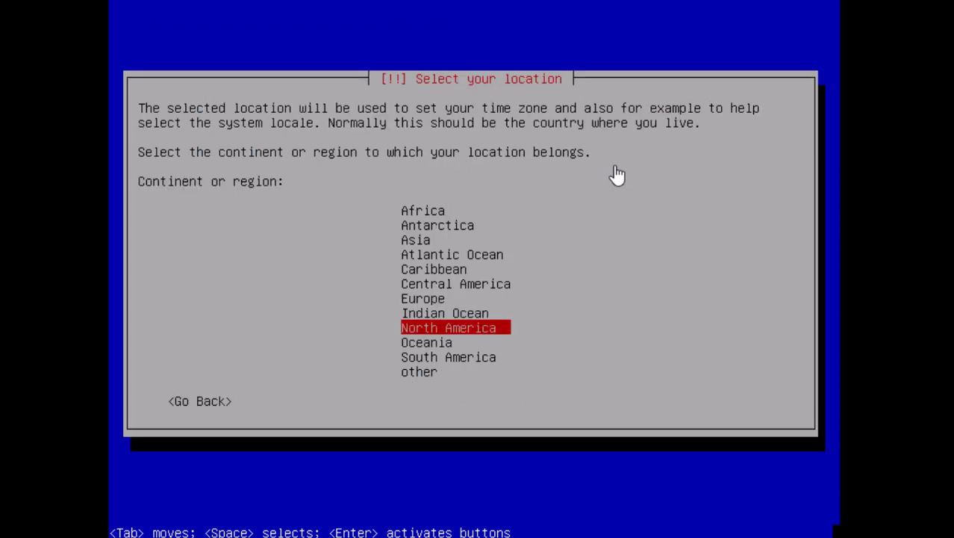
pyautogui.press('Down')
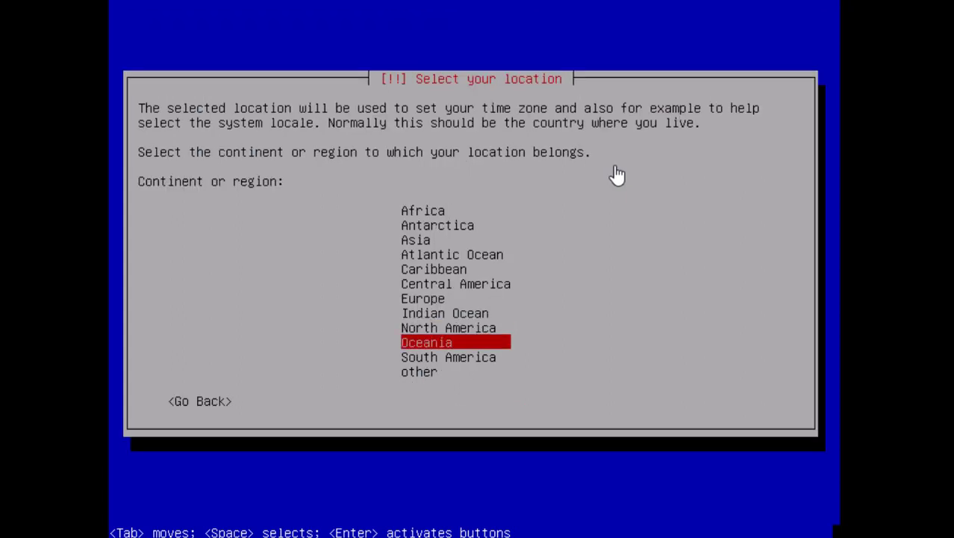
pyautogui.press('Up')
pyautogui.press('Up')
pyautogui.press('Up')
pyautogui.press('Up')
pyautogui.press('Up')
pyautogui.press('Up')
pyautogui.press('Up')
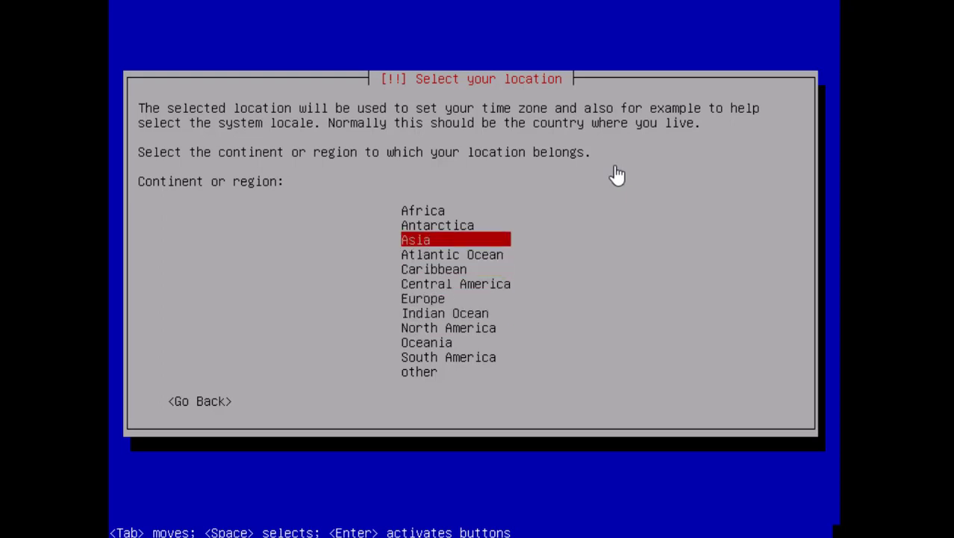
pyautogui.press('Return')
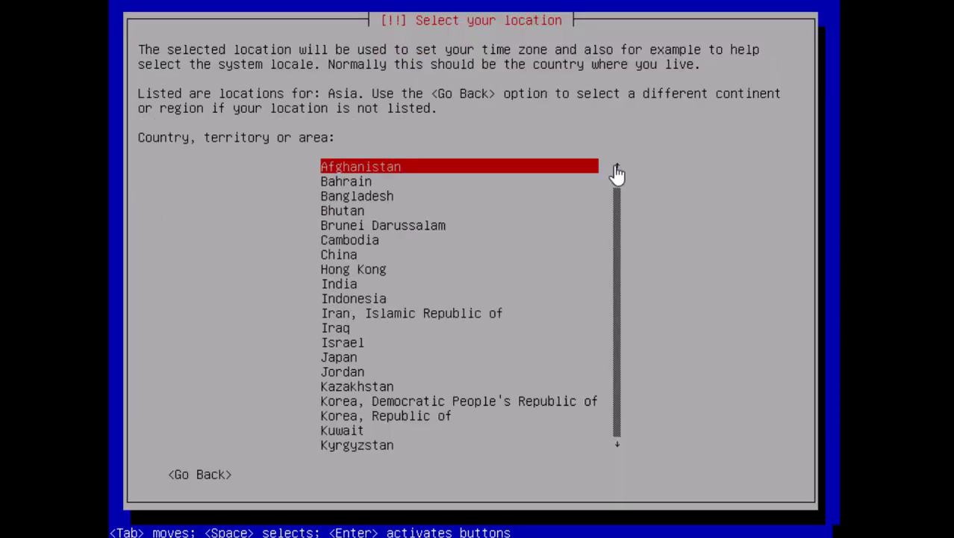
# Select Indonesia as the country for the system location
pyautogui.press('Down')
pyautogui.press('Down')
pyautogui.press('Down')
pyautogui.press('Down')
pyautogui.press('Down')
pyautogui.press('Down')
pyautogui.press('Down')
pyautogui.press('Down')
pyautogui.press('Down')
pyautogui.press('Down')
pyautogui.press('Down')
pyautogui.press('Down')
pyautogui.press('Up')
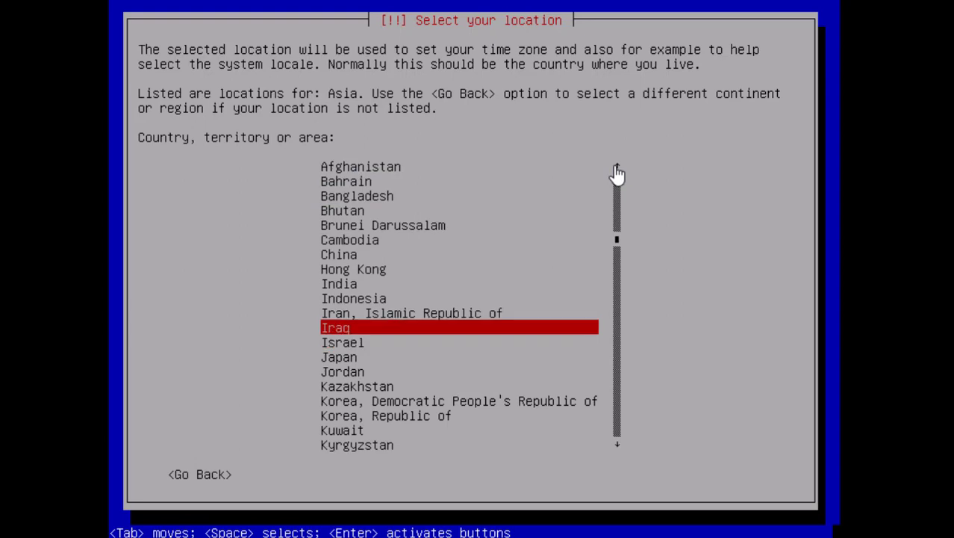
pyautogui.press('Up')
pyautogui.press('Up')
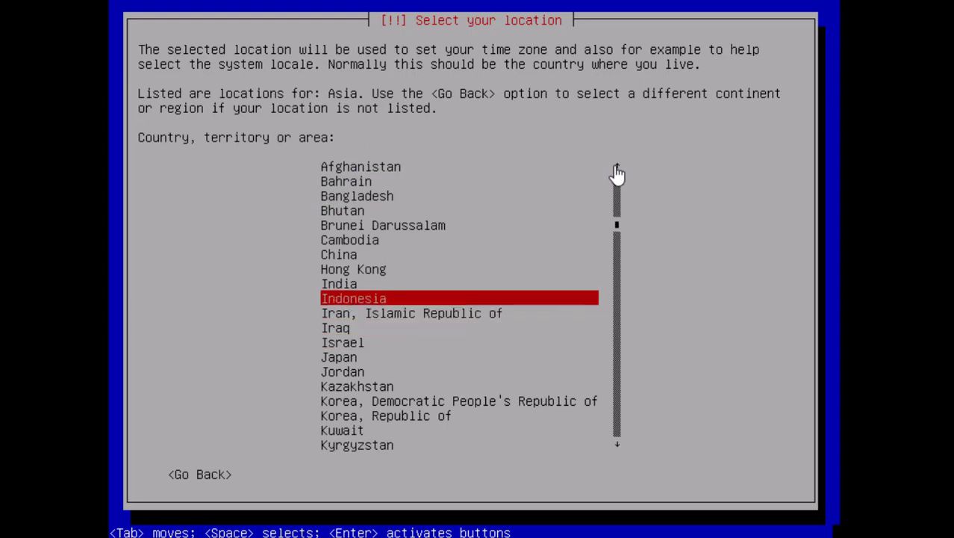
pyautogui.press('Return')
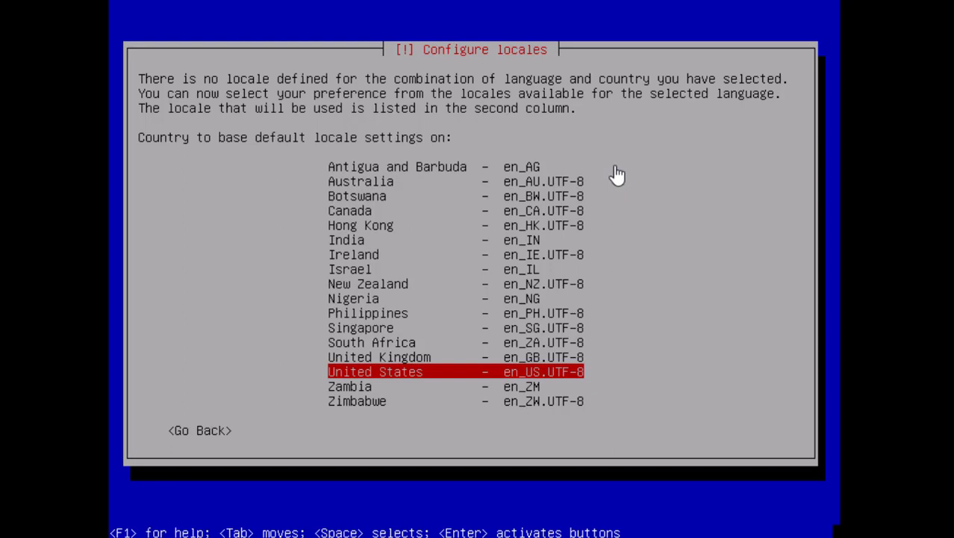
# Base the default locale on United States (en_US.UTF-8) and use the American English keymap
pyautogui.press('Return')
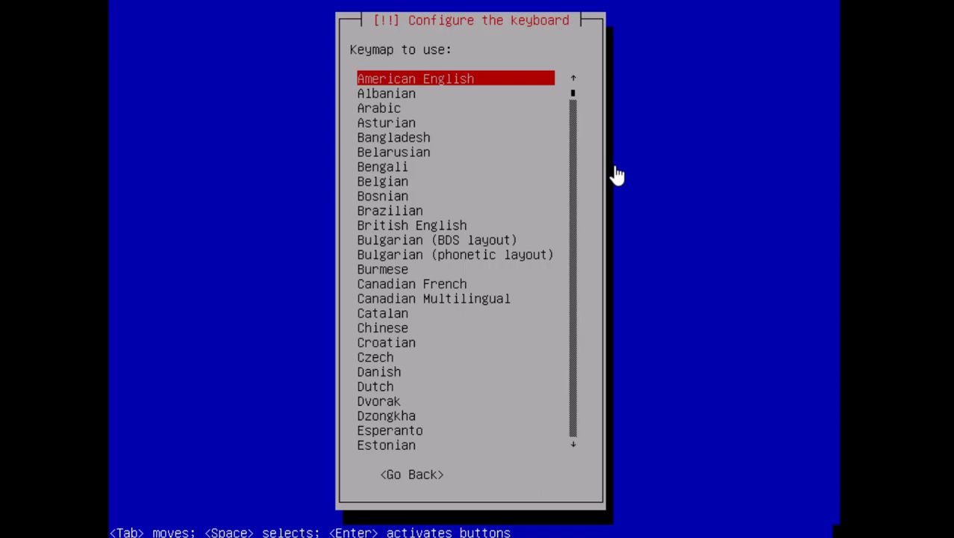
pyautogui.press('Return')
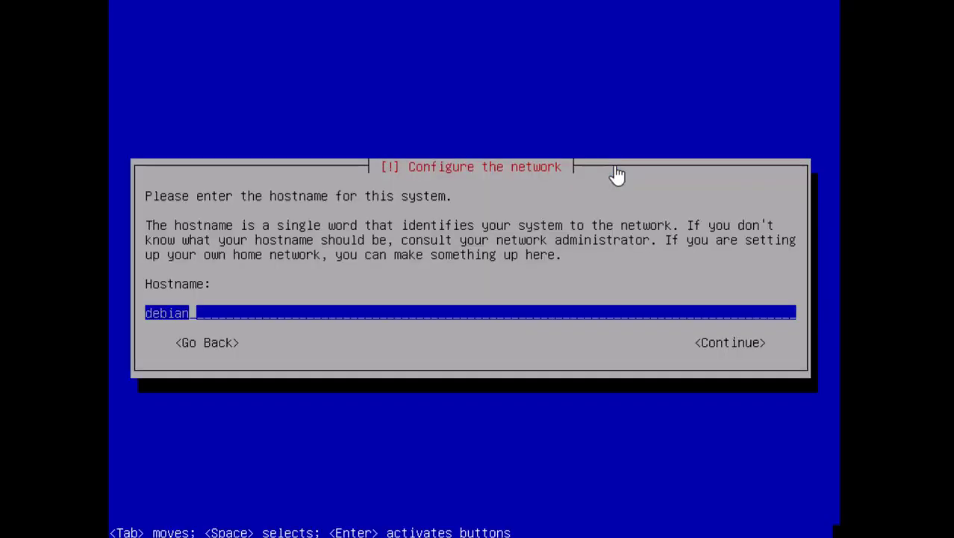
# Go back from the hostname prompt and choose to configure the network manually
pyautogui.press('Left')
pyautogui.press('Tab')
pyautogui.press('Tab')
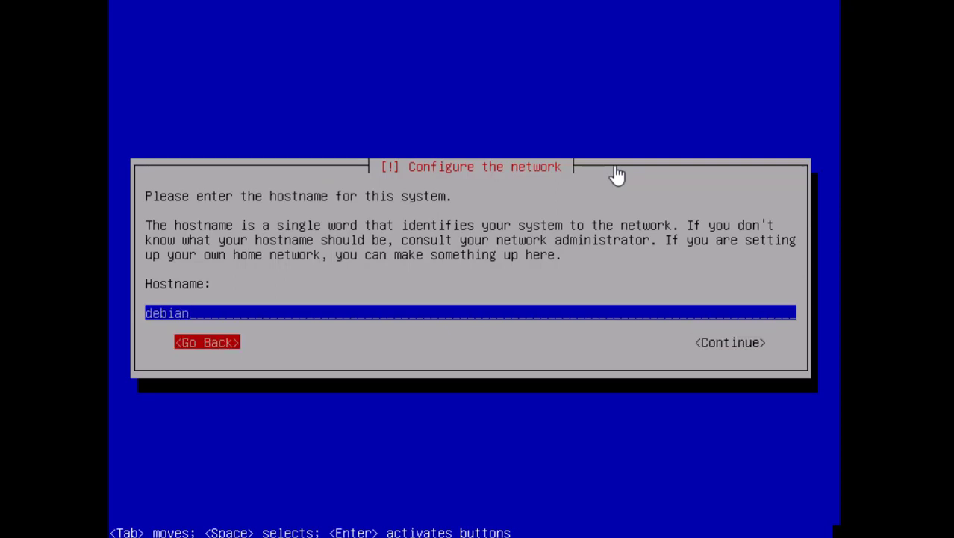
pyautogui.press('Return')
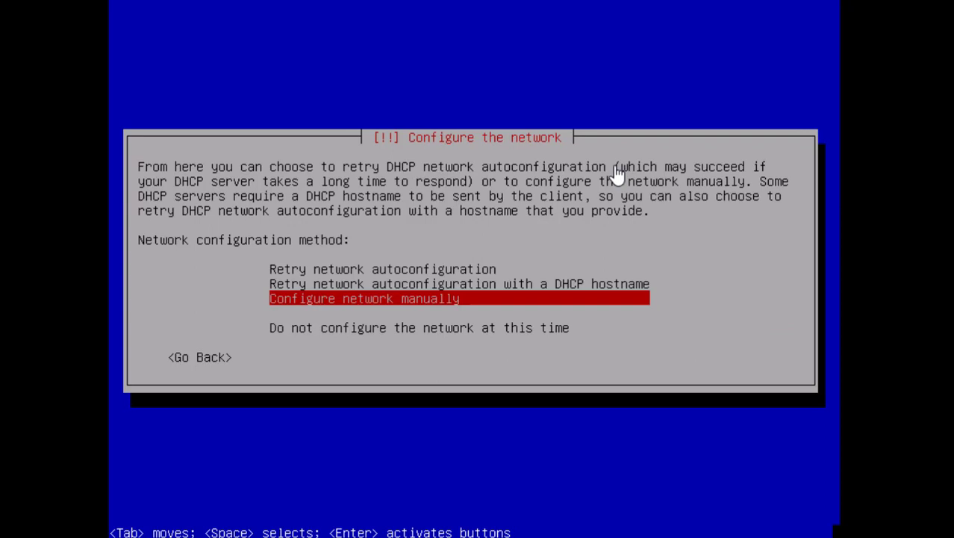
pyautogui.press('Up')
pyautogui.press('Down')
pyautogui.press('Return')
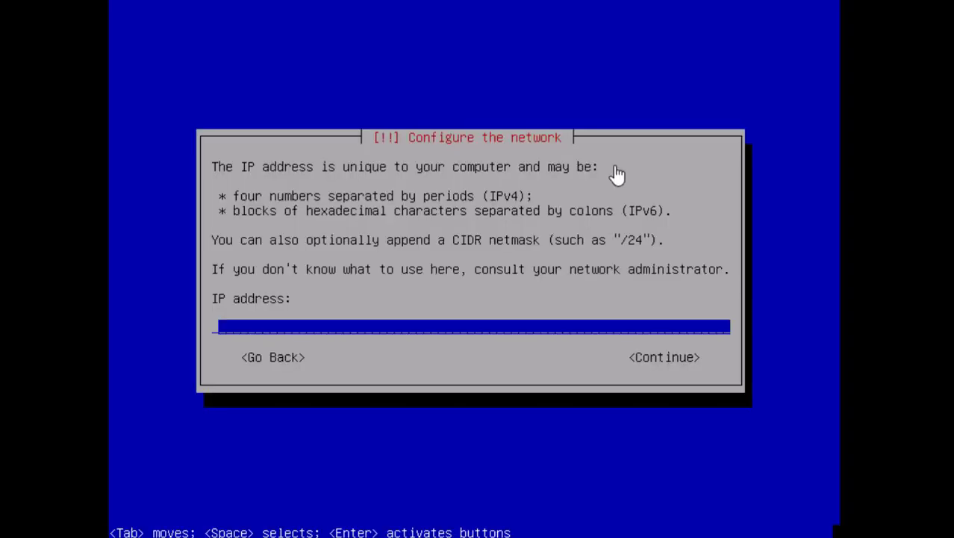
# Set the IP address to 192.168.43.27, accepting netmask 255.255.255.0 and 192.168.43.1 as both gateway and name server
pyautogui.write('192.168')
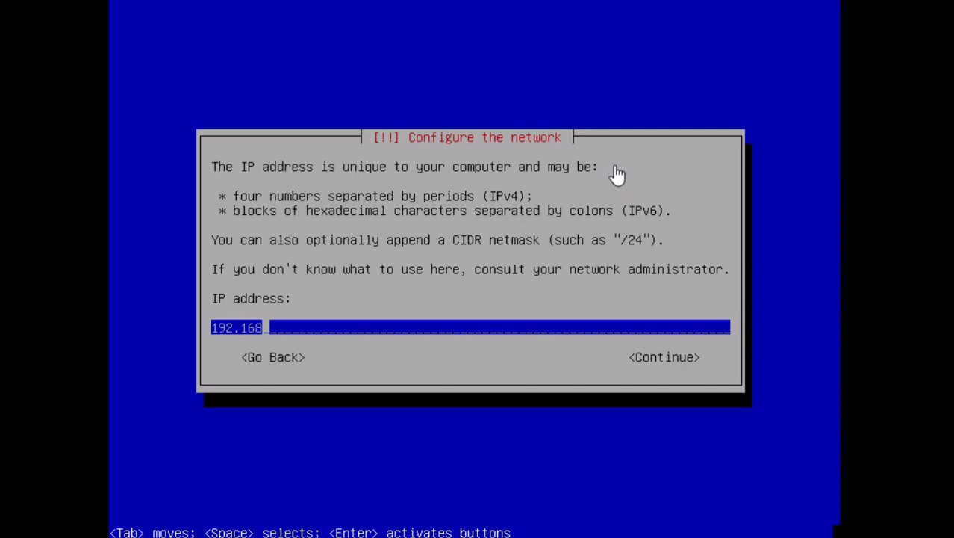
pyautogui.write('.43.27')
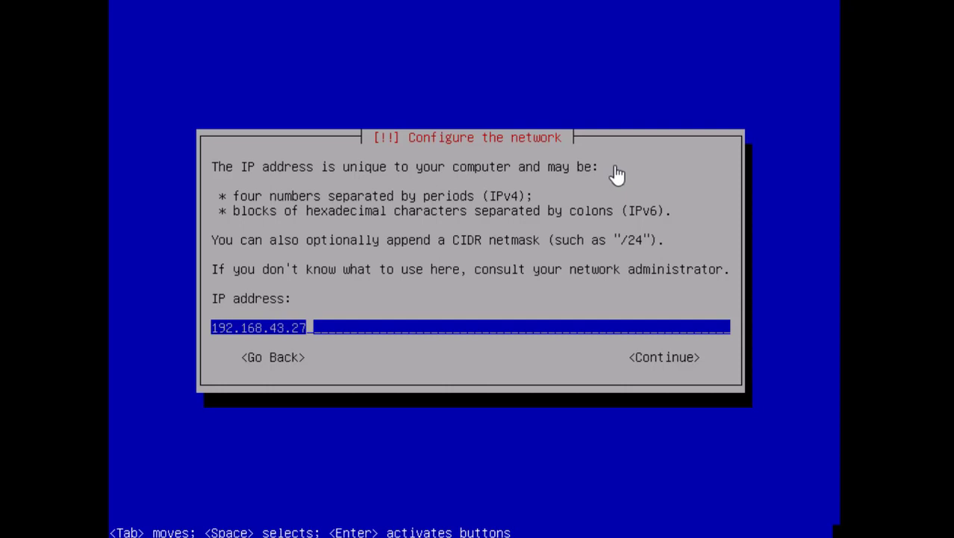
pyautogui.press('Return')
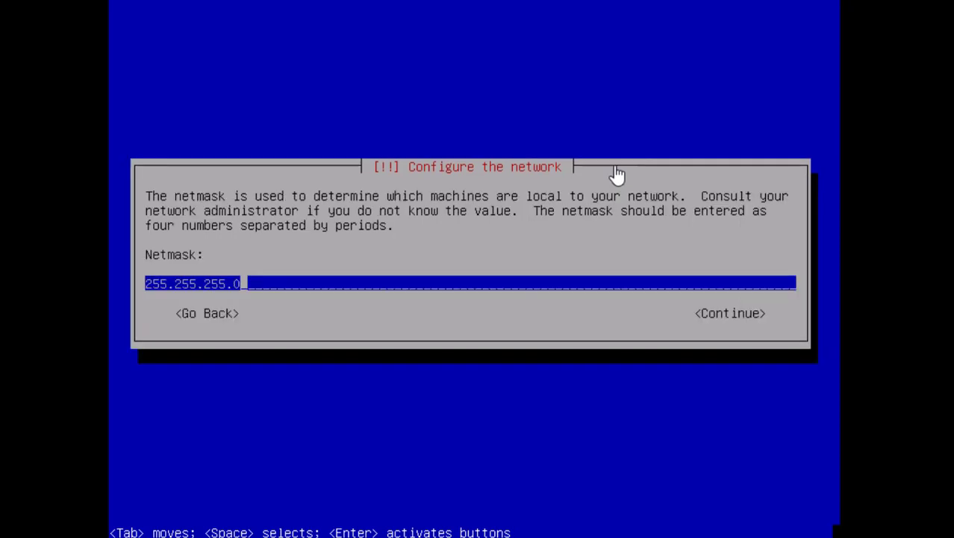
pyautogui.press('Return')
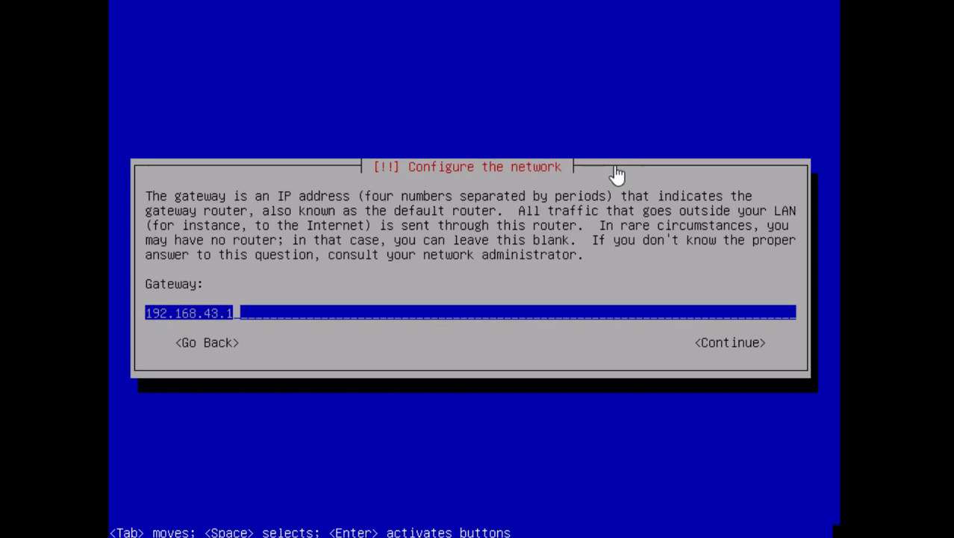
pyautogui.press('Return')
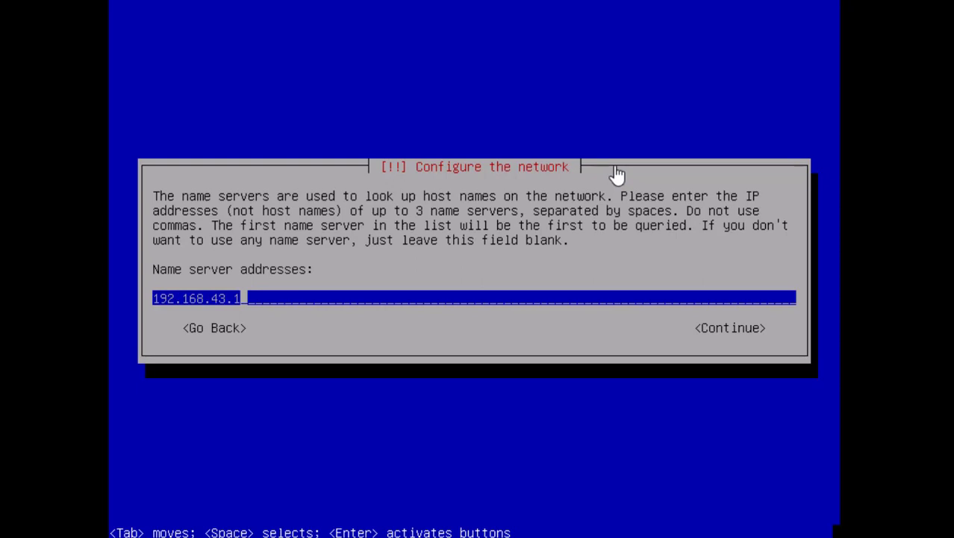
pyautogui.press('Return')
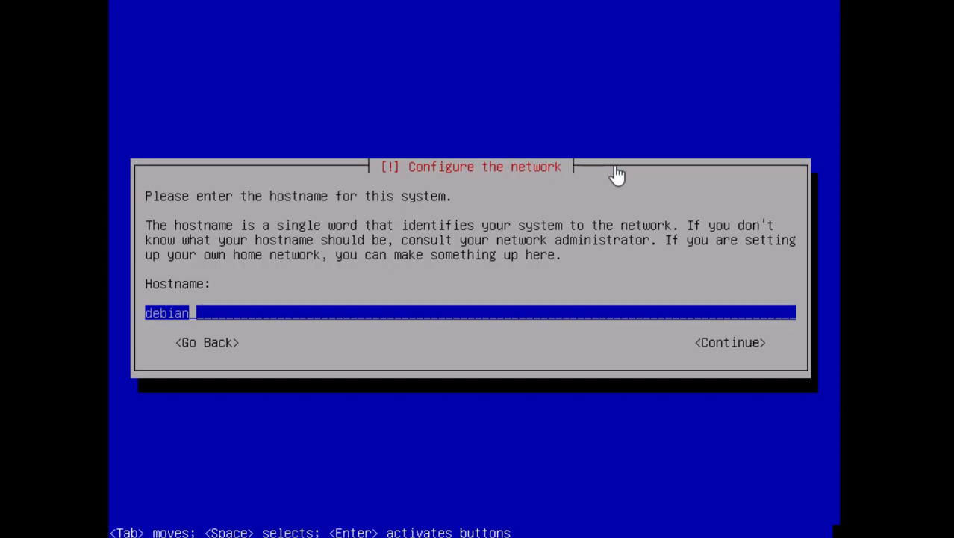
# Replace the default hostname with the account owner's name and leave the domain name blank
pyautogui.press('BackSpace')
pyautogui.press('BackSpace')
pyautogui.press('BackSpace')
pyautogui.press('BackSpace')
pyautogui.press('BackSpace')
pyautogui.press('BackSpace')
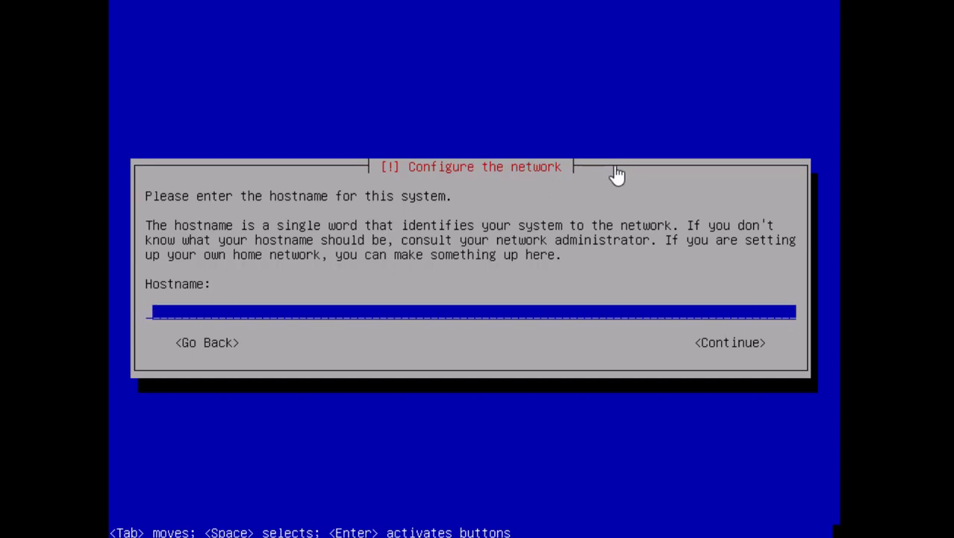
pyautogui.write('ns')
pyautogui.press('BackSpace')
pyautogui.write('ayaka')
pyautogui.press('Return')
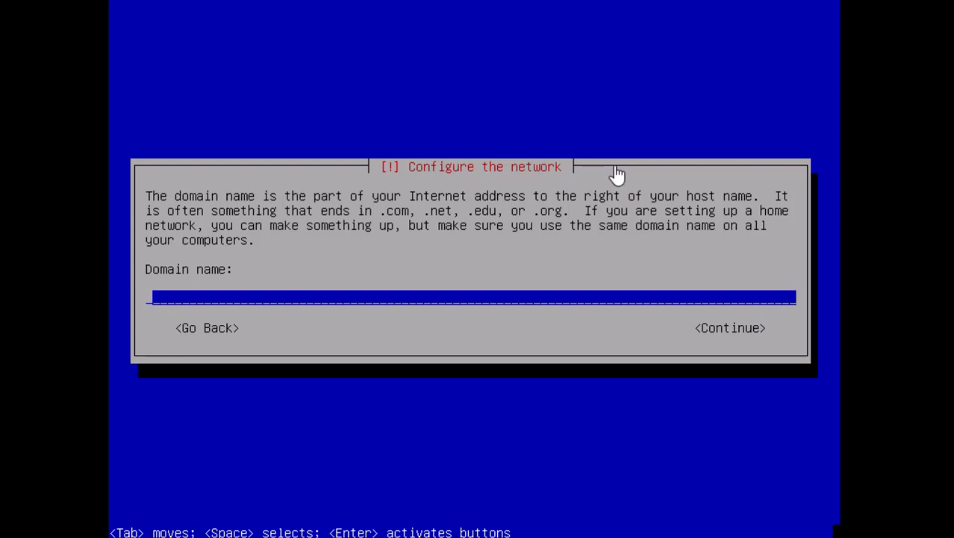
pyautogui.press('Return')
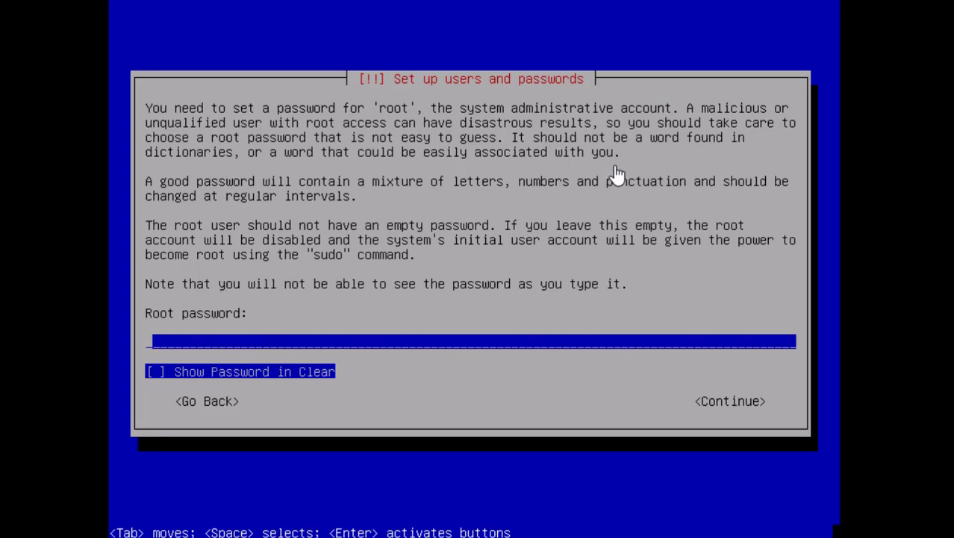
# Enter the root password and re-enter it for verification
pyautogui.write('***')
pyautogui.press('Return')
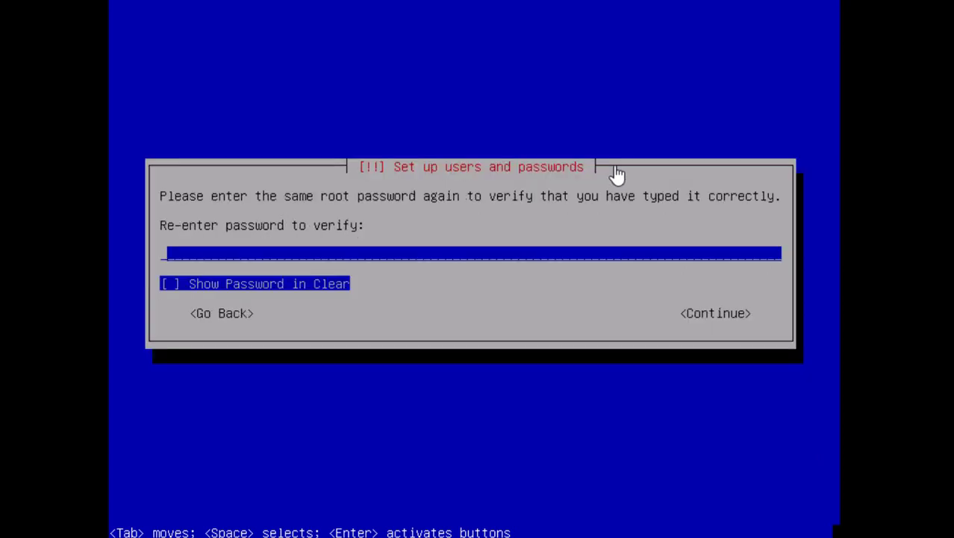
pyautogui.write('***')
pyautogui.press('Return')
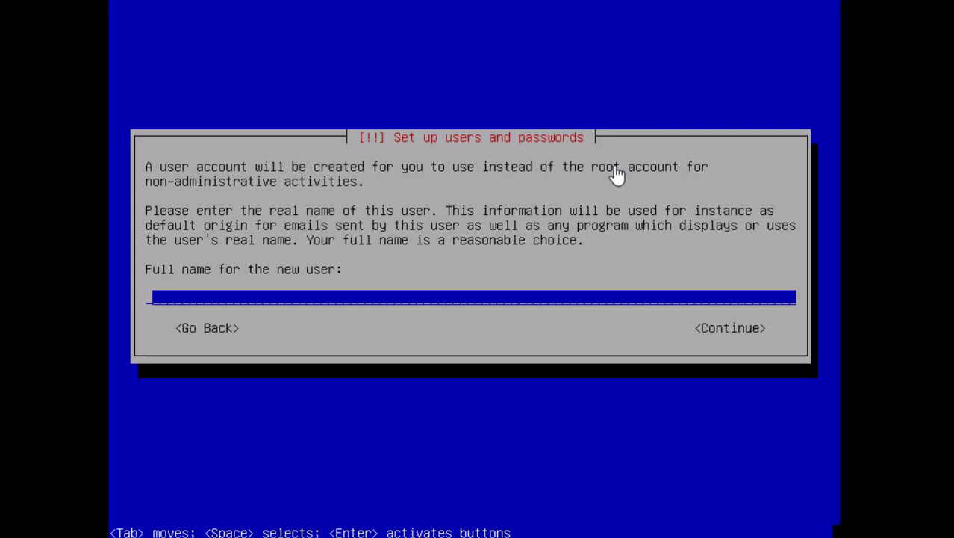
# Enter the new user's full name and accept the suggested username for the account
pyautogui.write('nayaka')
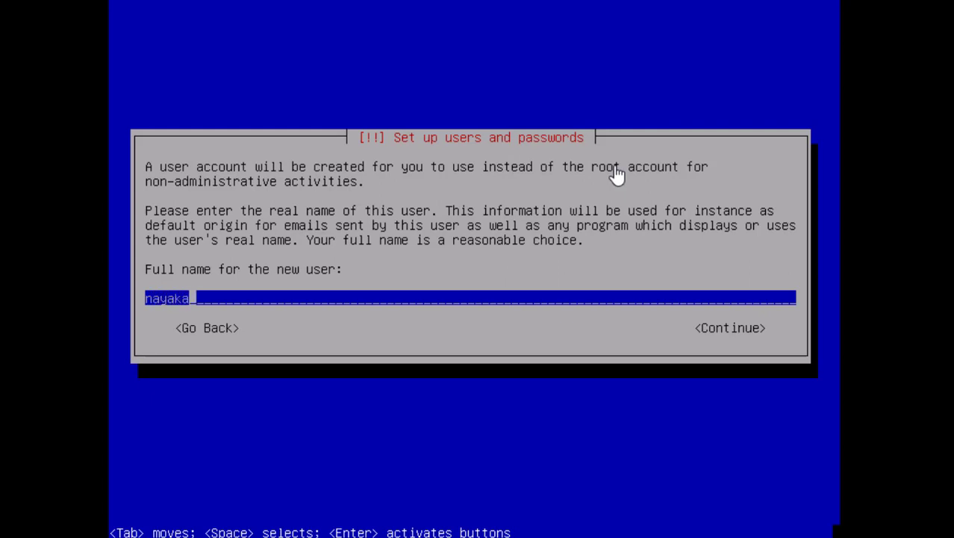
pyautogui.press('Return')
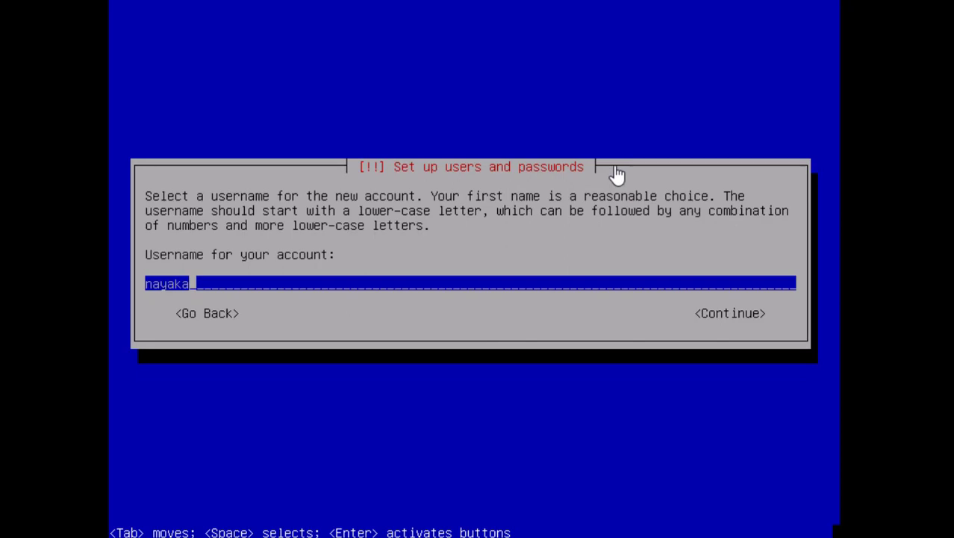
pyautogui.press('Return')
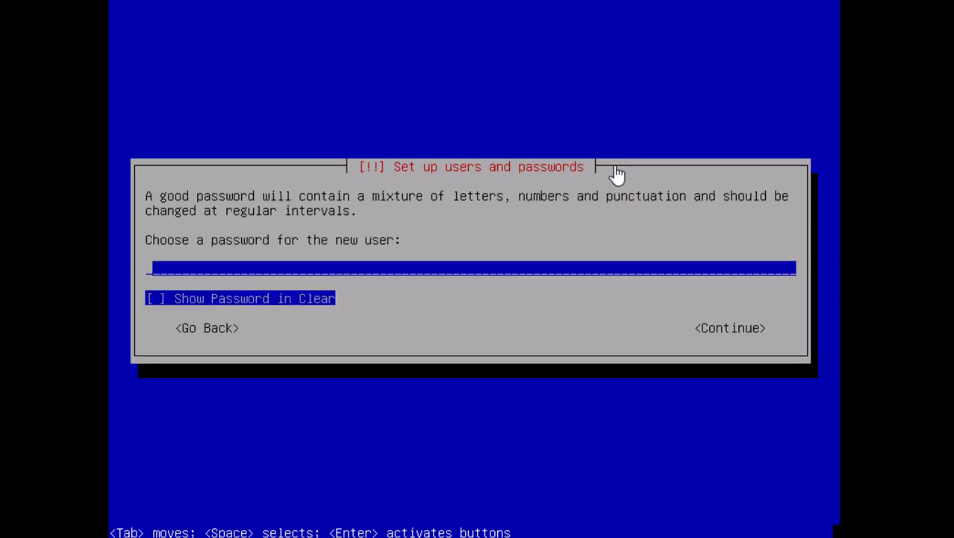
# Enter the new user's account password and re-enter it for verification
pyautogui.write('***')
pyautogui.press('Return')
pyautogui.write('***')
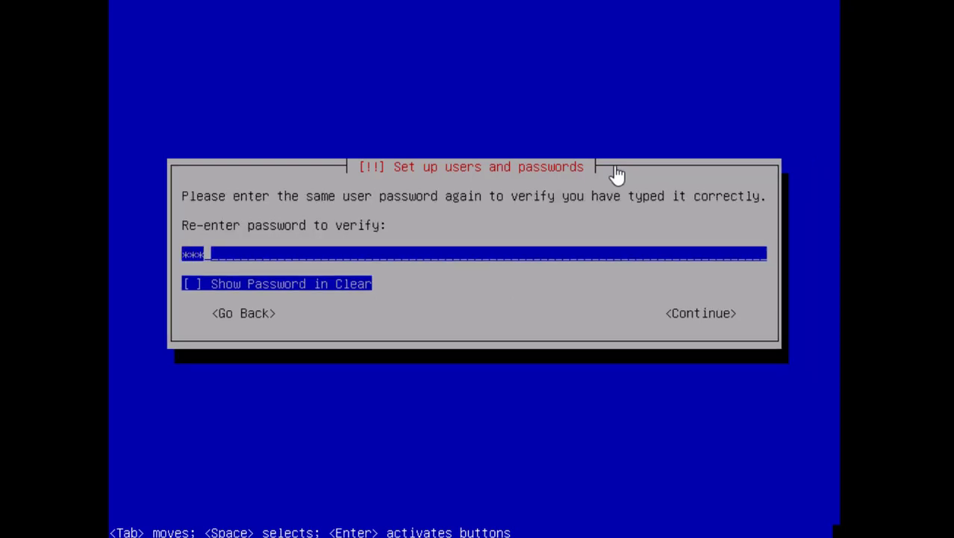
pyautogui.press('Return')
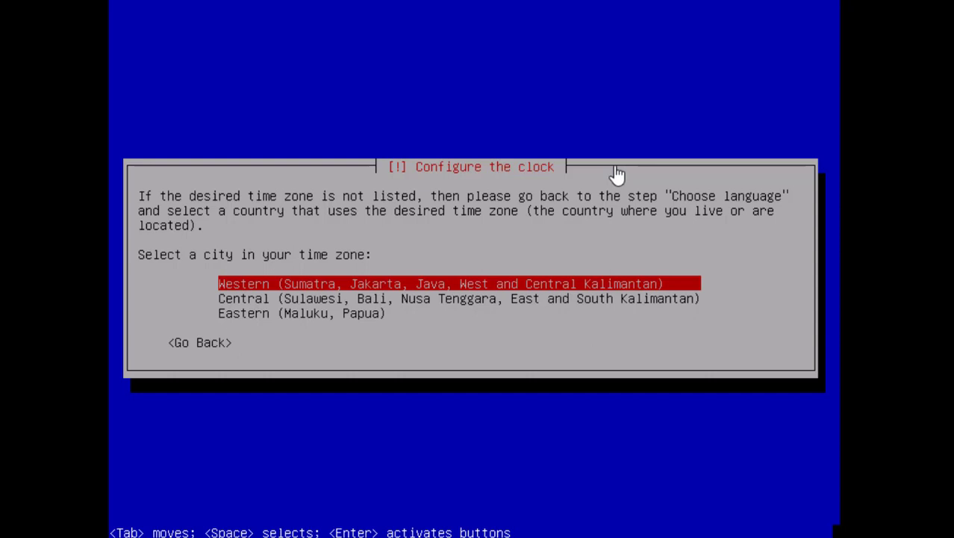
# Select the Western (Sumatra, Jakarta, Java) time zone and choose guided partitioning of the entire SCSI3 (sda) disk
pyautogui.press('Return')
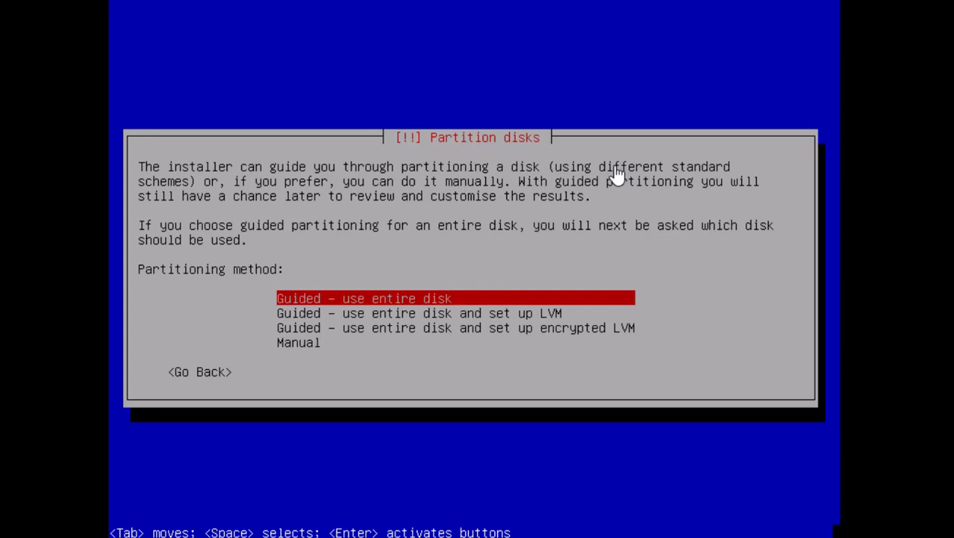
pyautogui.press('Return')
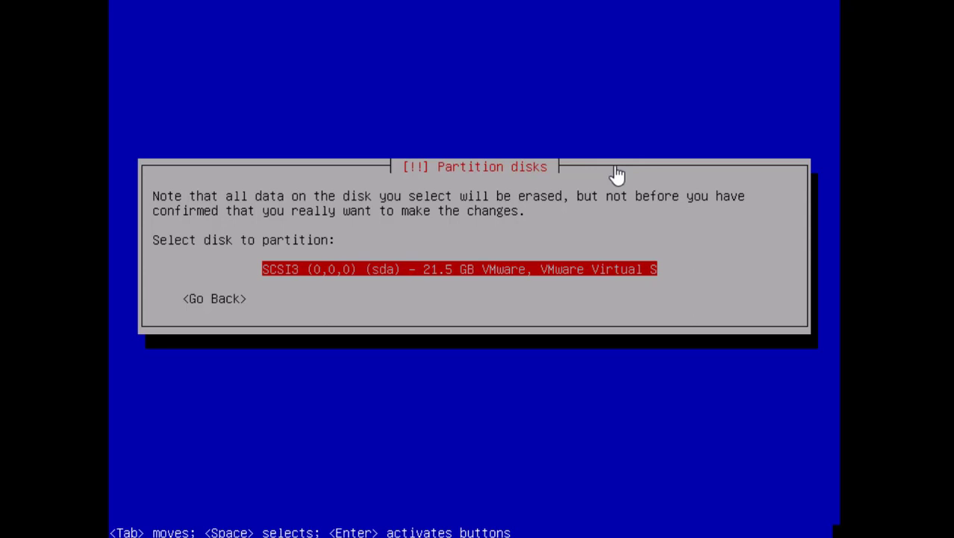
pyautogui.press('Return')
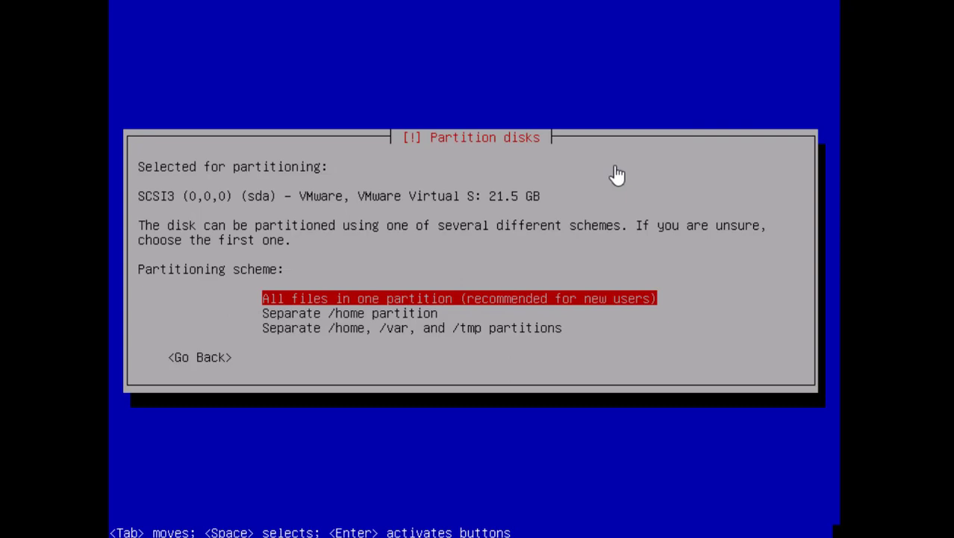
# Choose the scheme with all files in one partition, finish partitioning and write the changes to disk
pyautogui.press('Return')
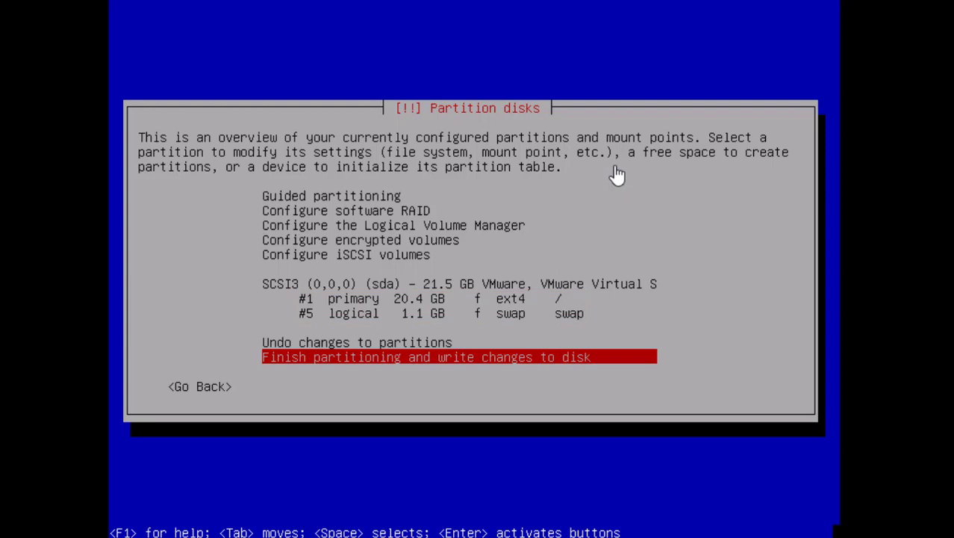
pyautogui.press('Return')
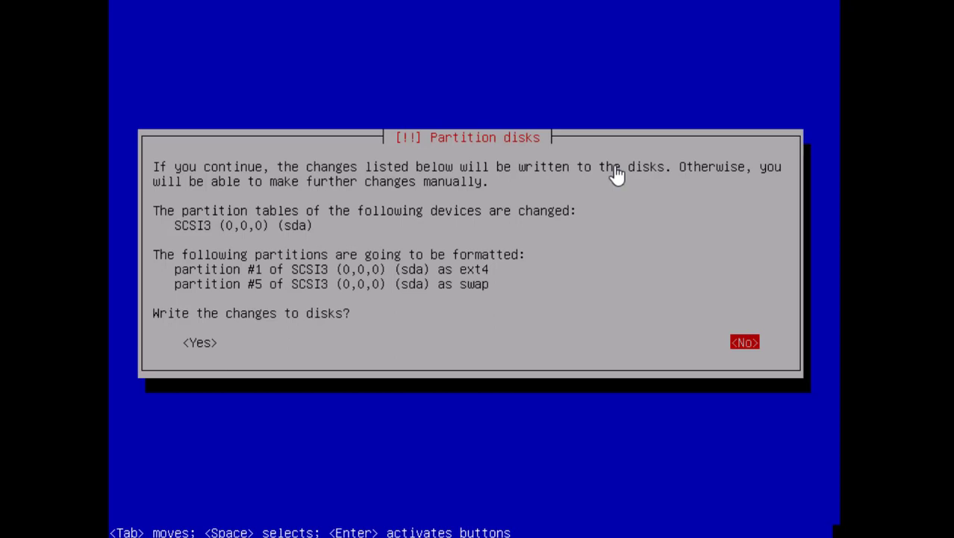
pyautogui.press('Tab')
pyautogui.press('Return')
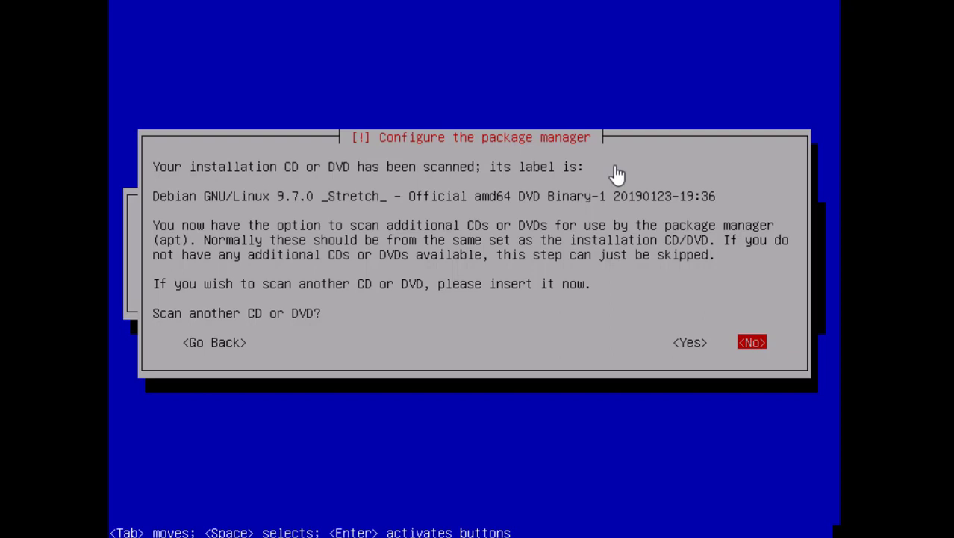
# Decline scanning another CD or DVD, using a network mirror, and participating in the package usage survey
pyautogui.press('Return')
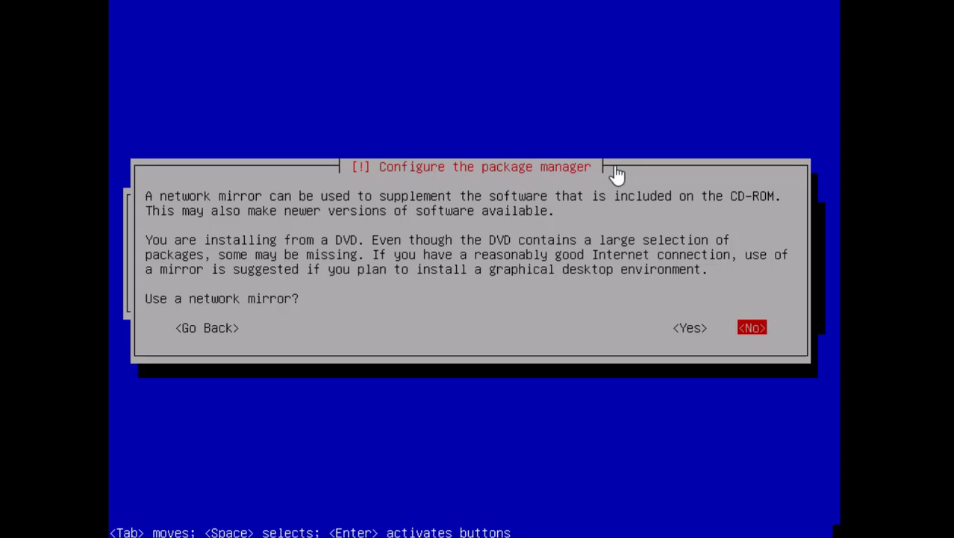
pyautogui.press('Return')
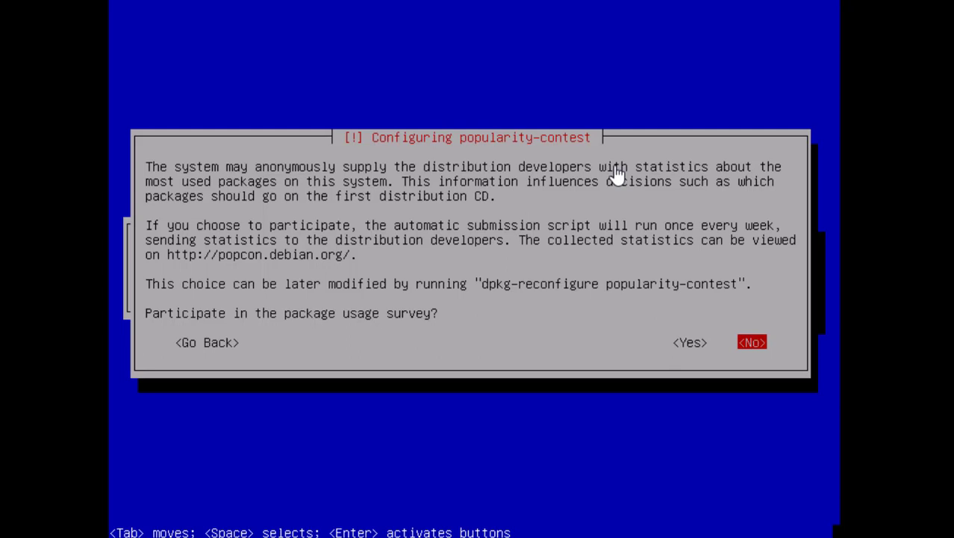
pyautogui.press('Return')
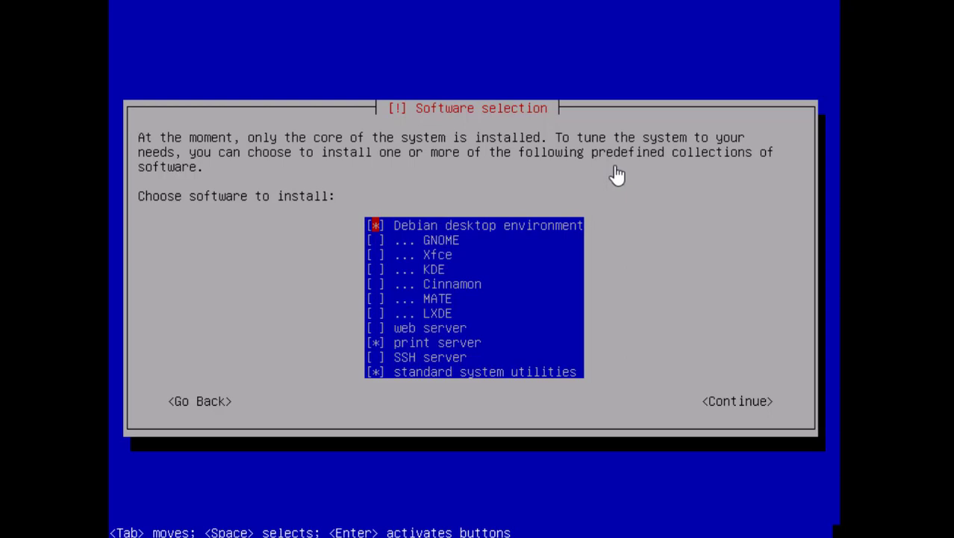
# Deselect Debian desktop environment and print server, select SSH server, keep standard system utilities, and install the selected software
pyautogui.press('Down')
pyautogui.press('Up')
pyautogui.press('space')
pyautogui.press('Down')
pyautogui.press('Down')
pyautogui.press('Down')
pyautogui.press('Down')
pyautogui.press('Down')
pyautogui.press('Down')
pyautogui.press('Down')
pyautogui.press('Down')
pyautogui.press('space')
pyautogui.press('Down')
pyautogui.press('Down')
pyautogui.press('Up')
pyautogui.press('space')
pyautogui.press('Return')
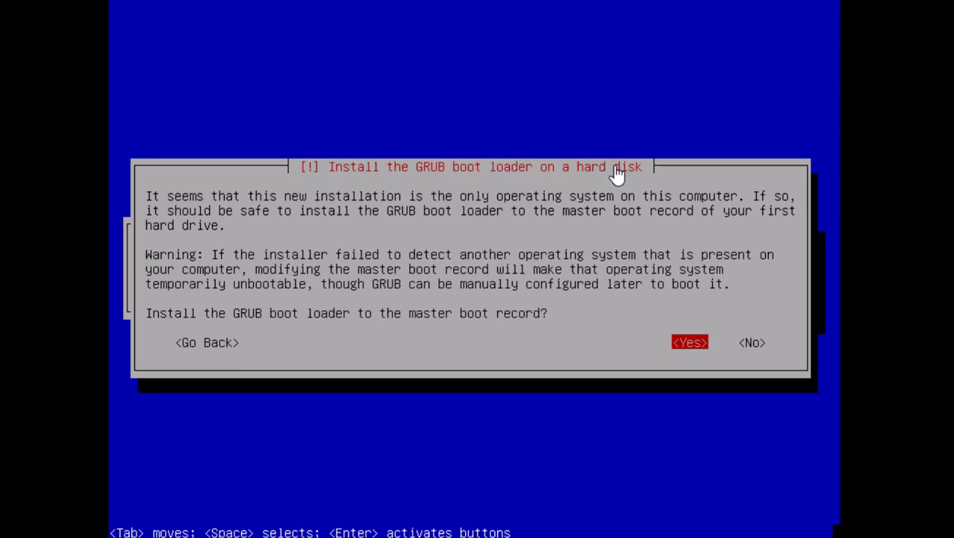
# Install the GRUB boot loader to the master boot record on /dev/sda, and finish the installation by booting the new system
pyautogui.press('Return')
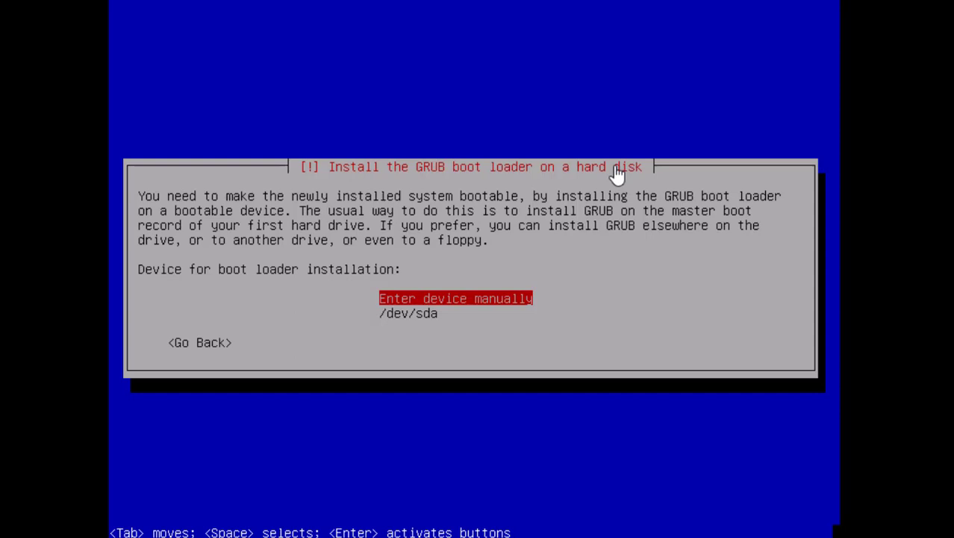
pyautogui.press('Down')
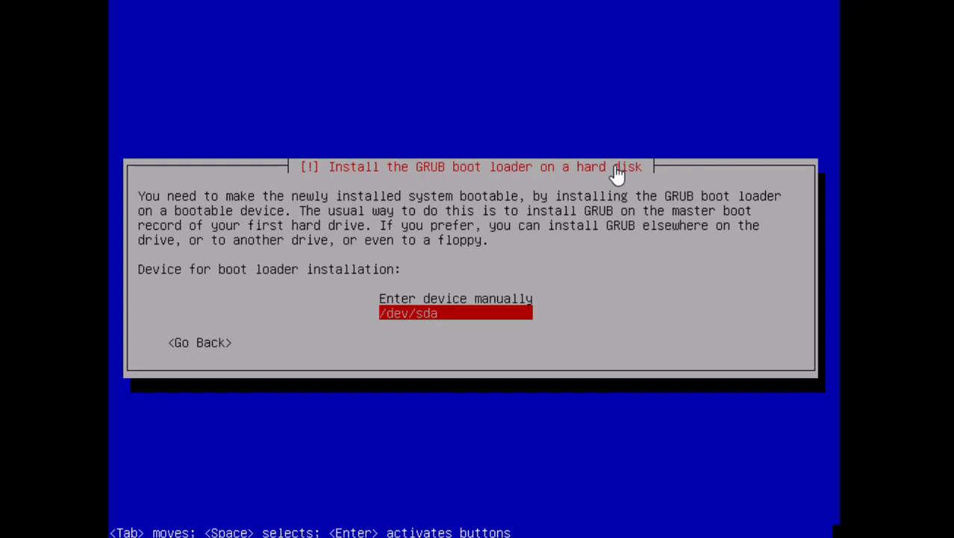
pyautogui.press('Return')
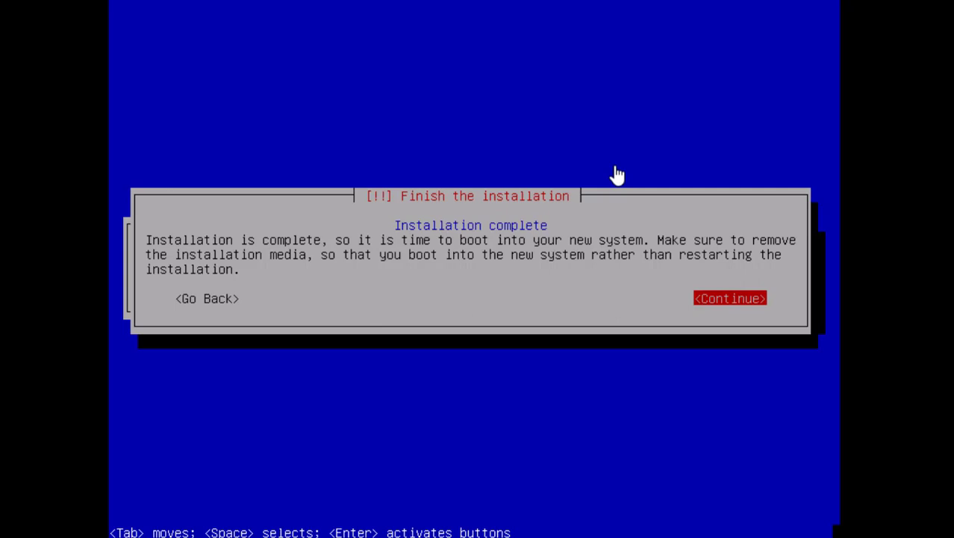
pyautogui.press('Return')
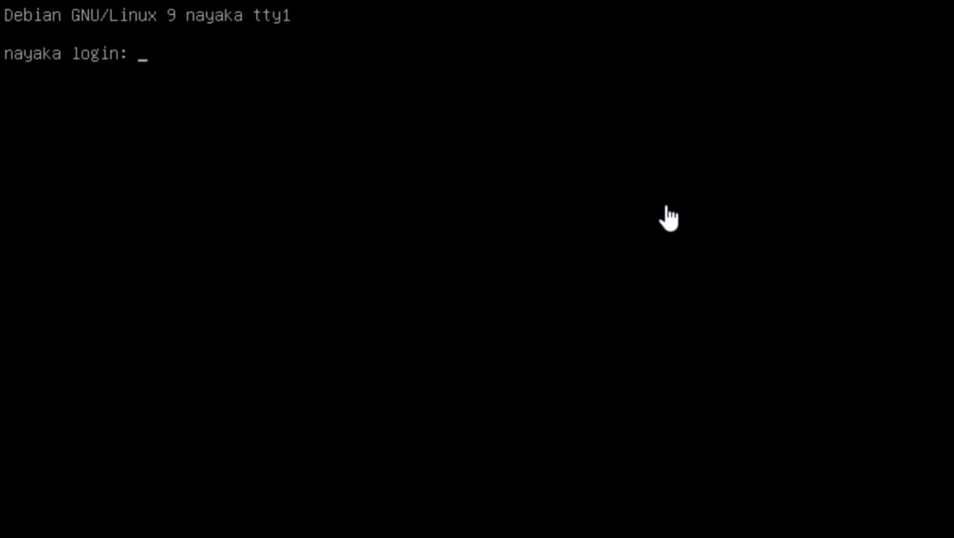
# Log in to the console with the new user account's username and password
pyautogui.write('nayaka')
pyautogui.press('Return')
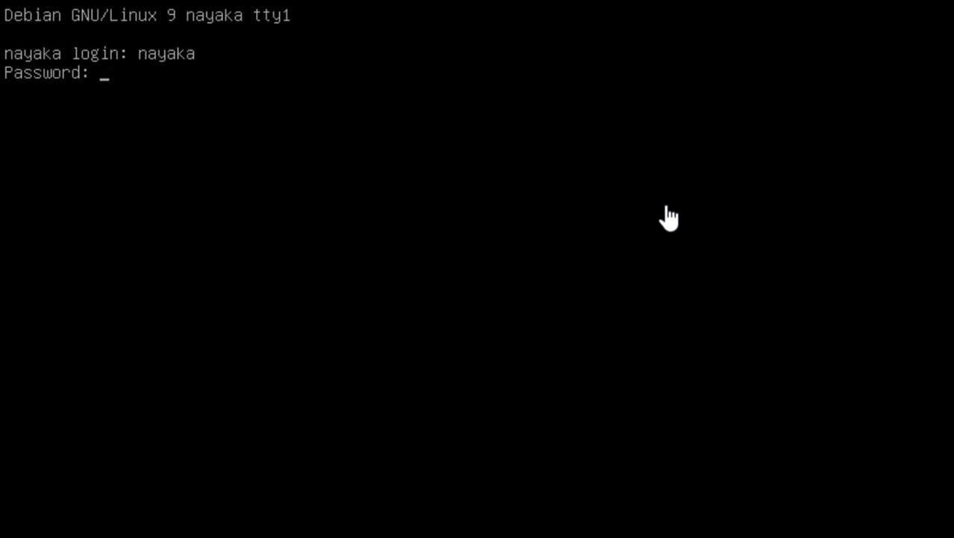
pyautogui.press('Return')
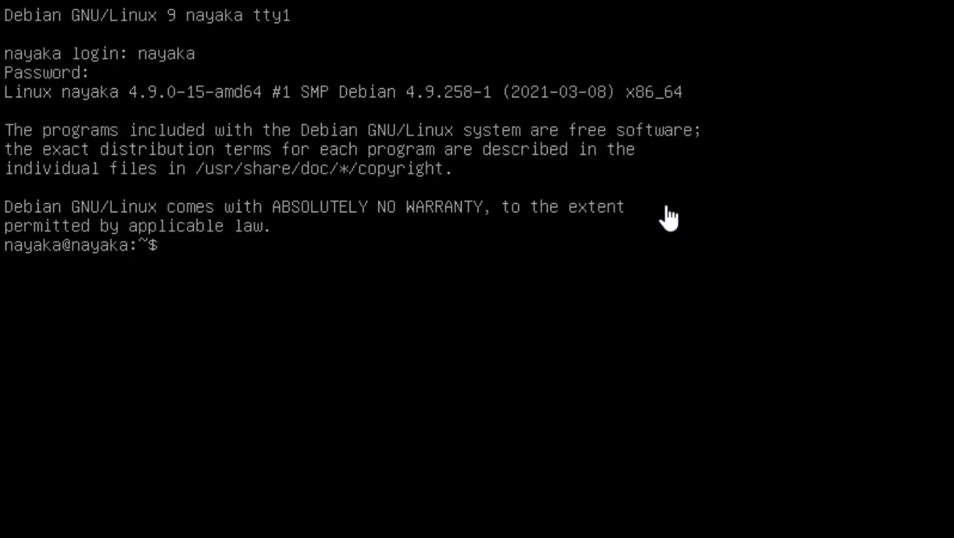
# Switch to the root user with su and enter the root password
pyautogui.write('su')
pyautogui.press('Return')
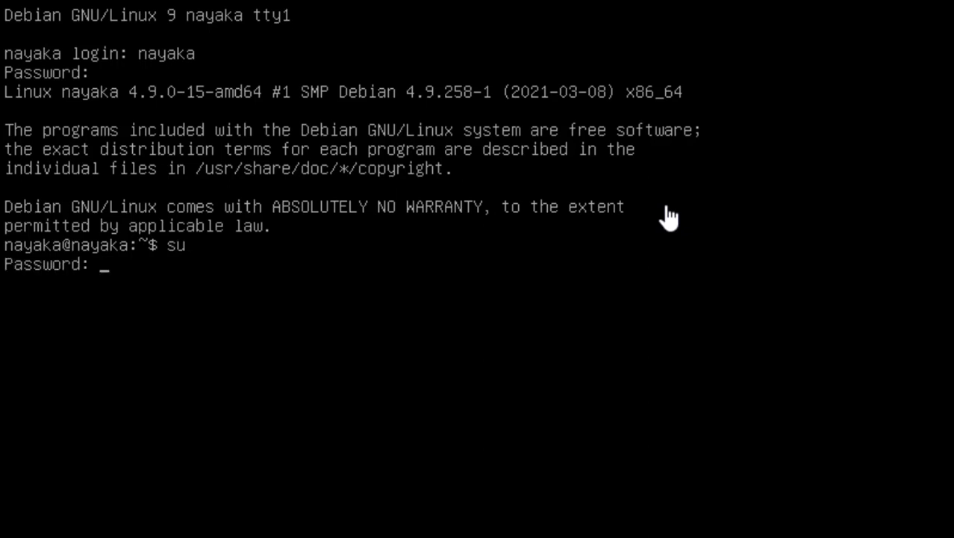
pyautogui.press('Return')
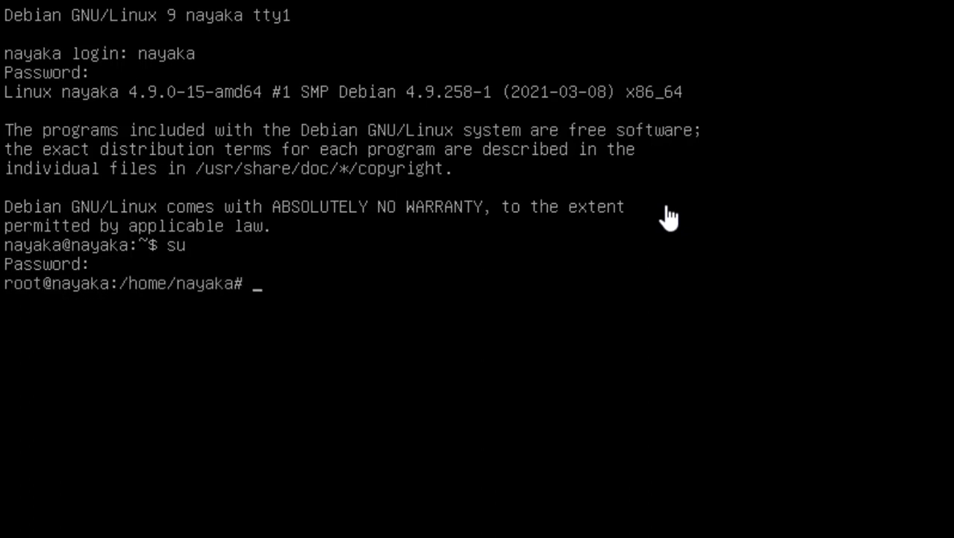